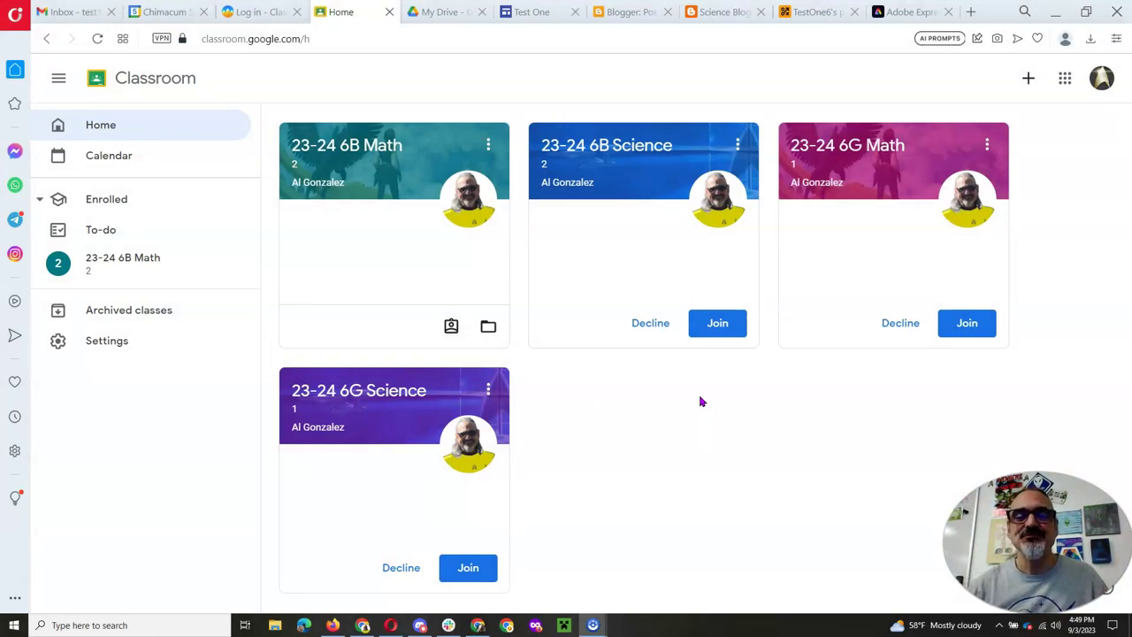
Join the 23-24 6B Science class and scroll its Stream to the teacher's welcome post.
{"action": "left_click", "coordinate": [419, 239]}
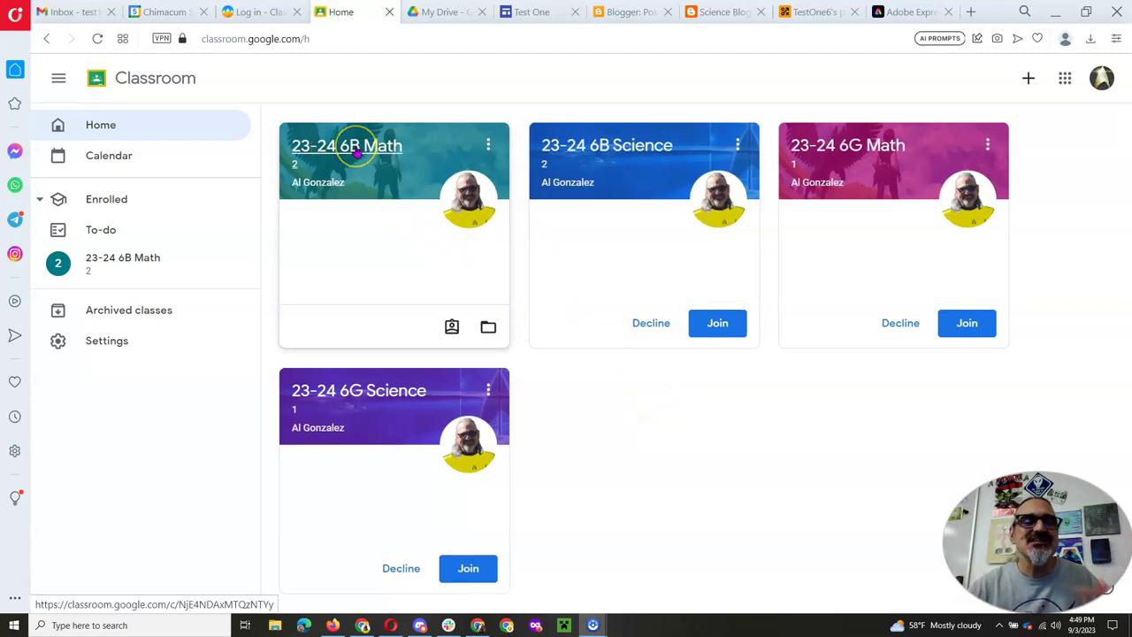
{"action": "left_click", "coordinate": [709, 329]}
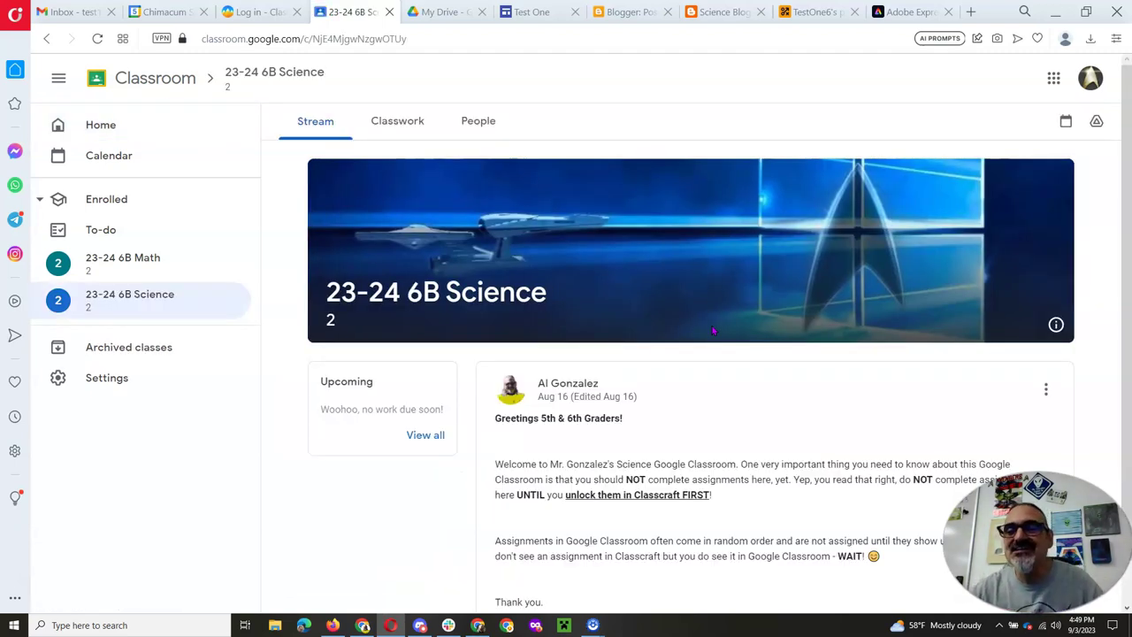
{"action": "left_click", "coordinate": [739, 299]}
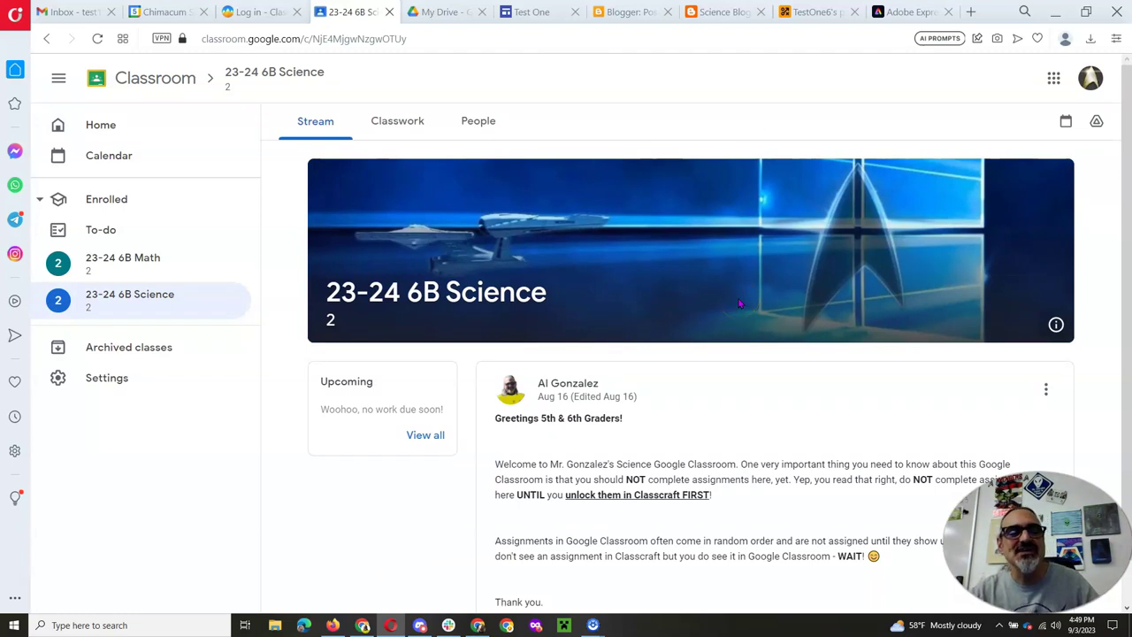
{"action": "left_click", "coordinate": [703, 356]}
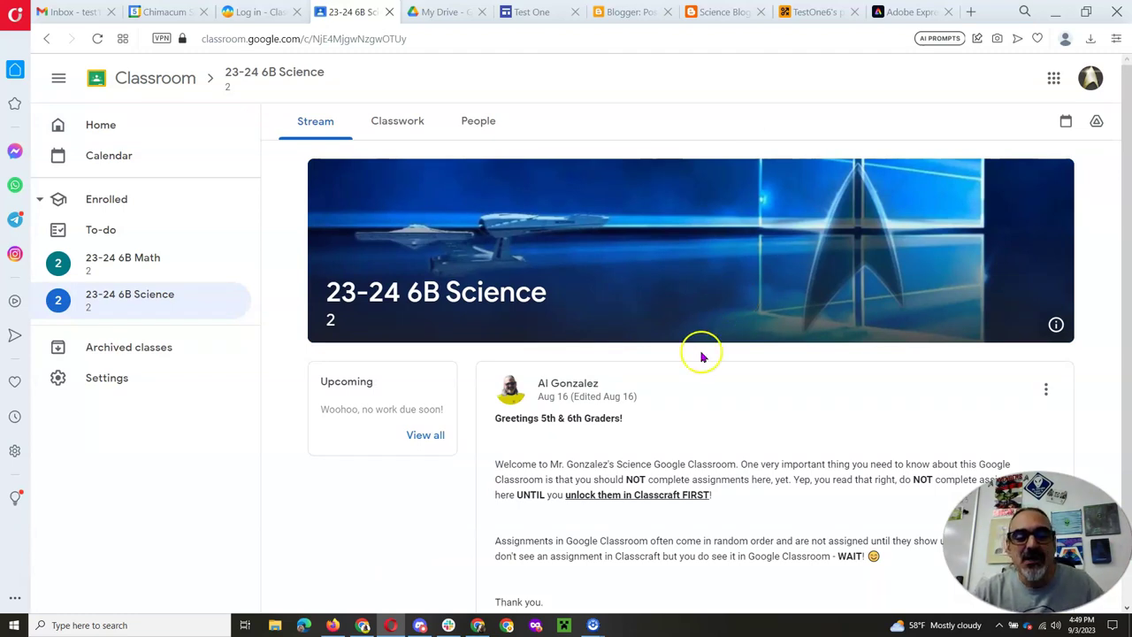
{"action": "scroll", "coordinate": [704, 361], "scroll_direction": "down", "scroll_amount": 1}
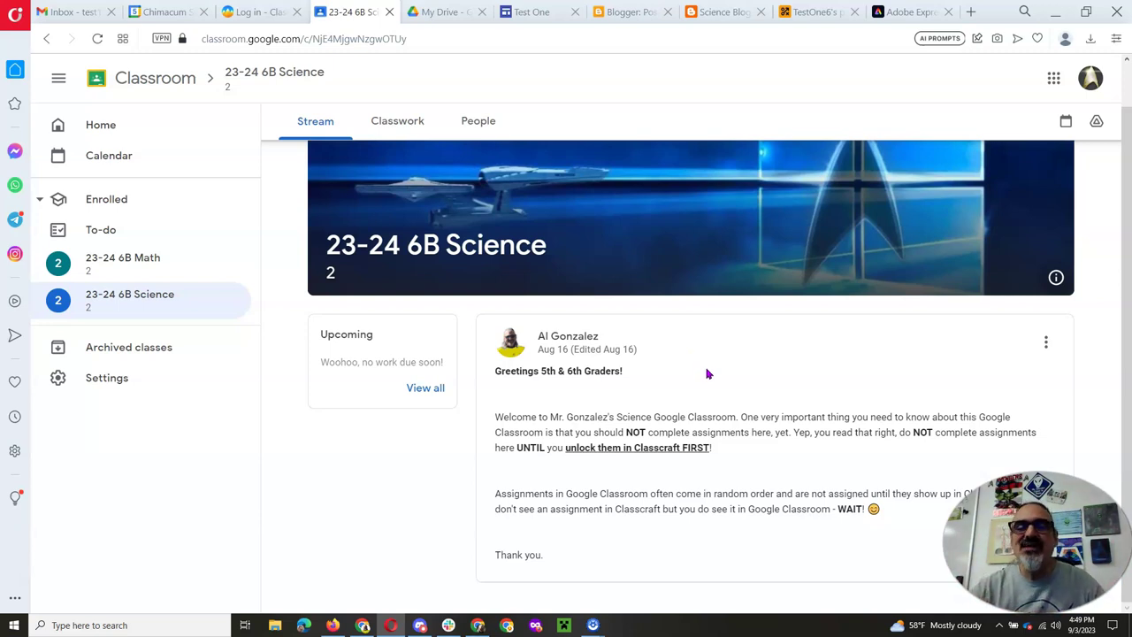
{"action": "left_click", "coordinate": [25, 322]}
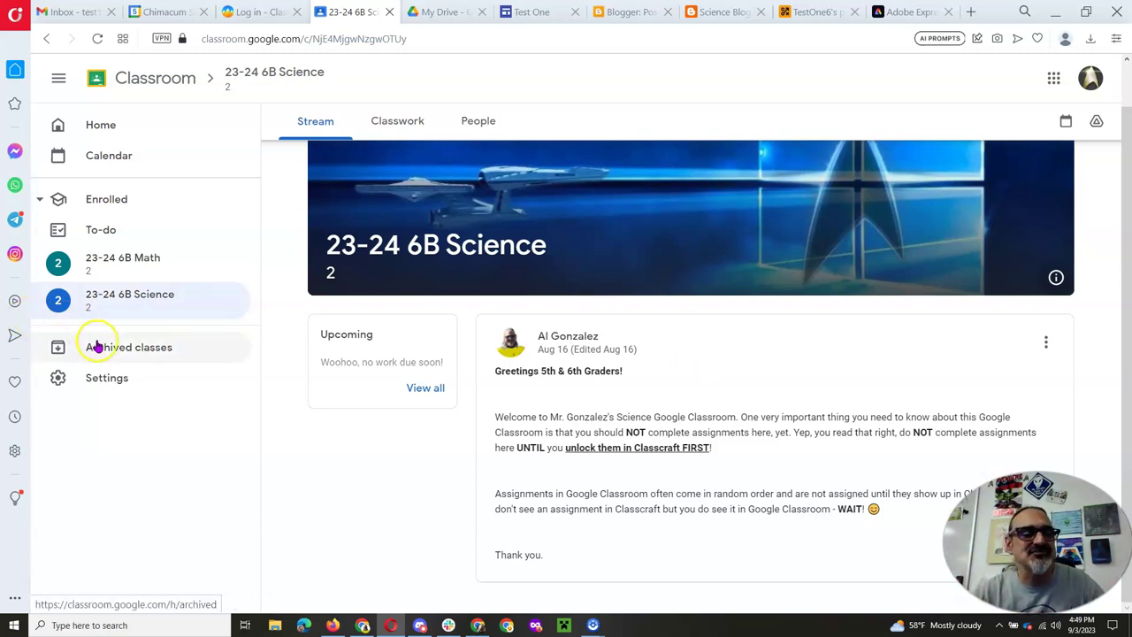
In Classroom Settings, switch off email notifications for teacher posts and class invitations.
{"action": "left_click", "coordinate": [107, 392]}
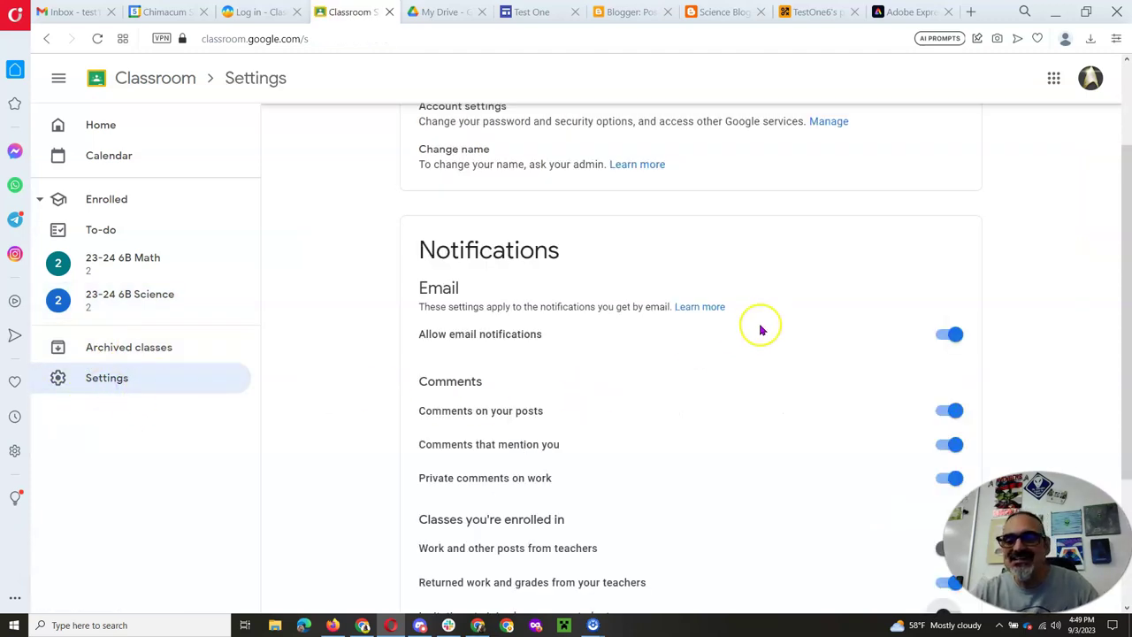
{"action": "scroll", "coordinate": [759, 326], "scroll_direction": "up", "scroll_amount": 2}
{"action": "scroll", "coordinate": [759, 325], "scroll_direction": "down", "scroll_amount": 4}
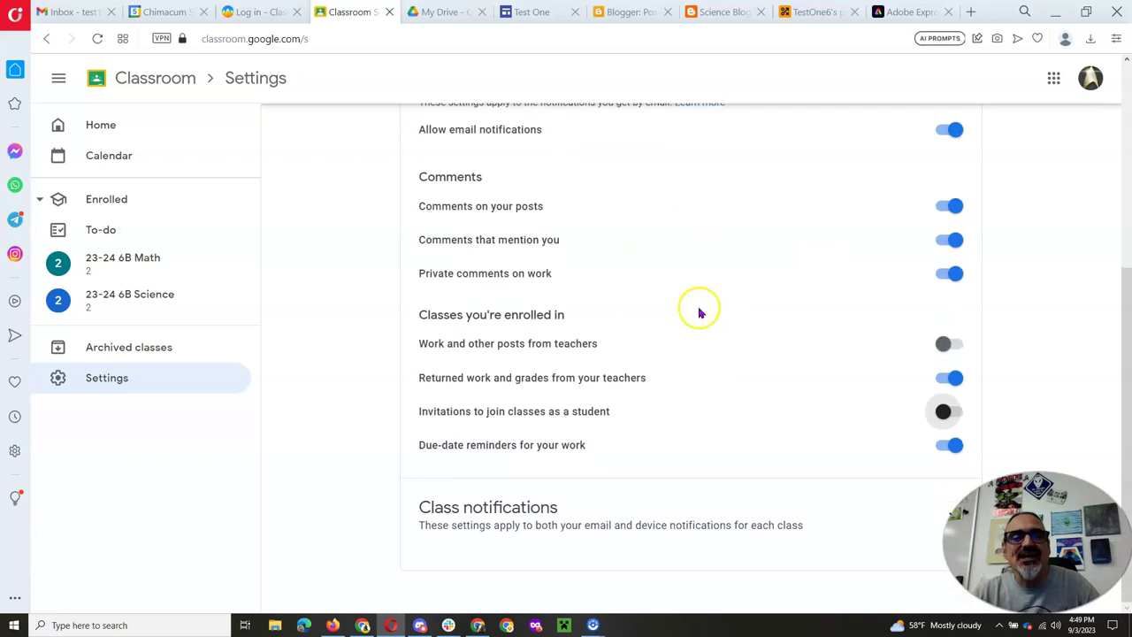
{"action": "scroll", "coordinate": [690, 305], "scroll_direction": "up", "scroll_amount": 2}
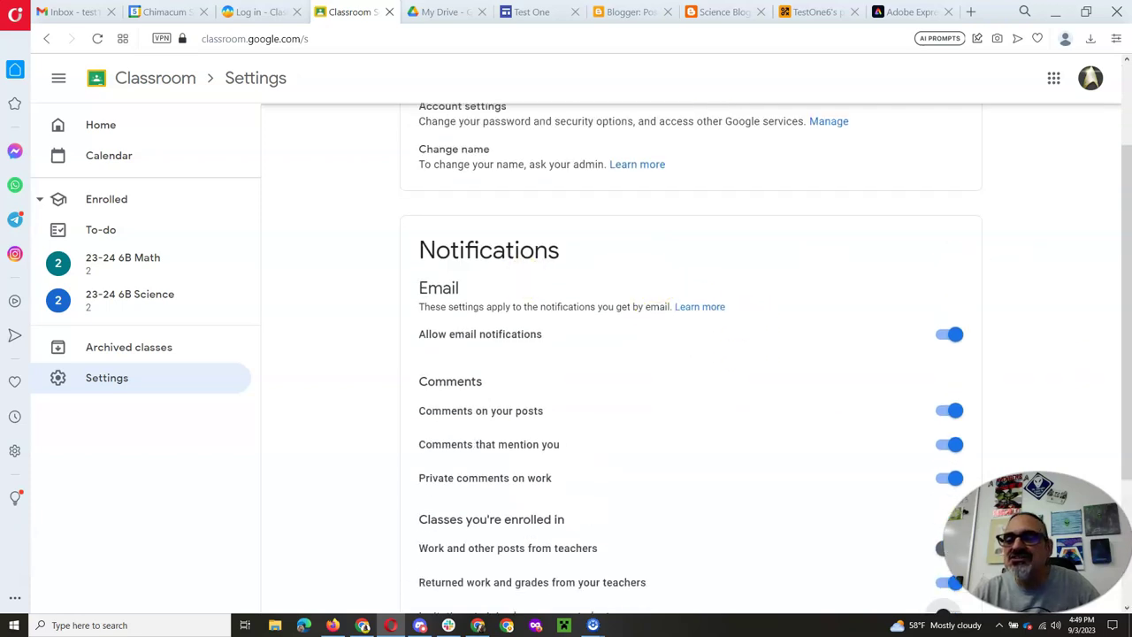
{"action": "left_click_drag", "start_coordinate": [1124, 253], "coordinate": [1128, 301]}
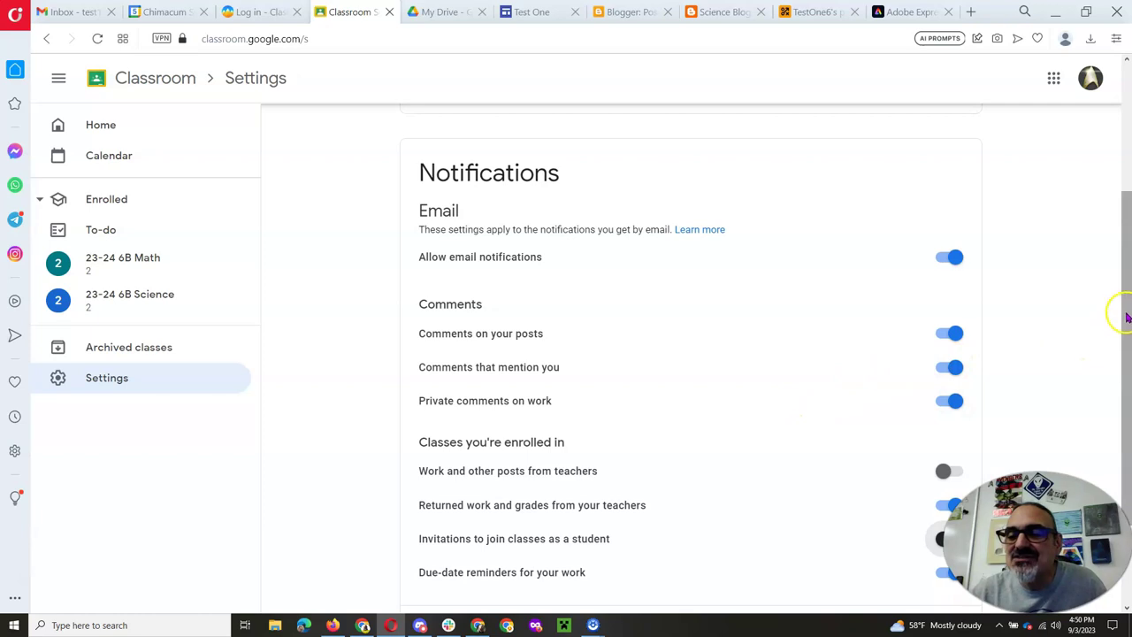
{"action": "scroll", "coordinate": [1120, 313], "scroll_direction": "down", "scroll_amount": 2}
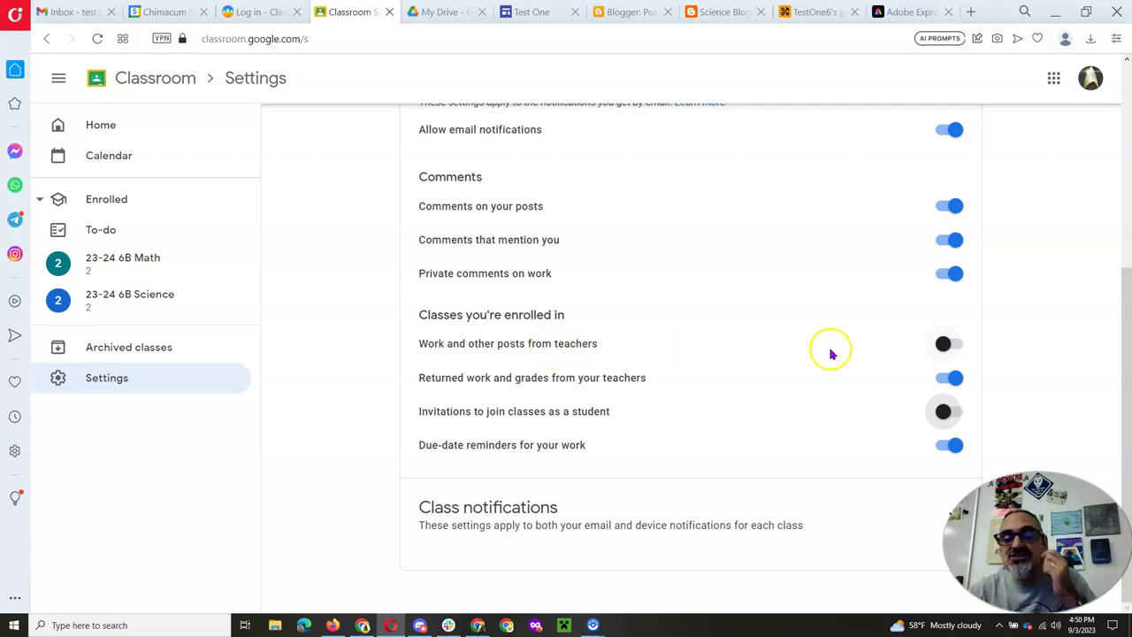
{"action": "left_click", "coordinate": [946, 348]}
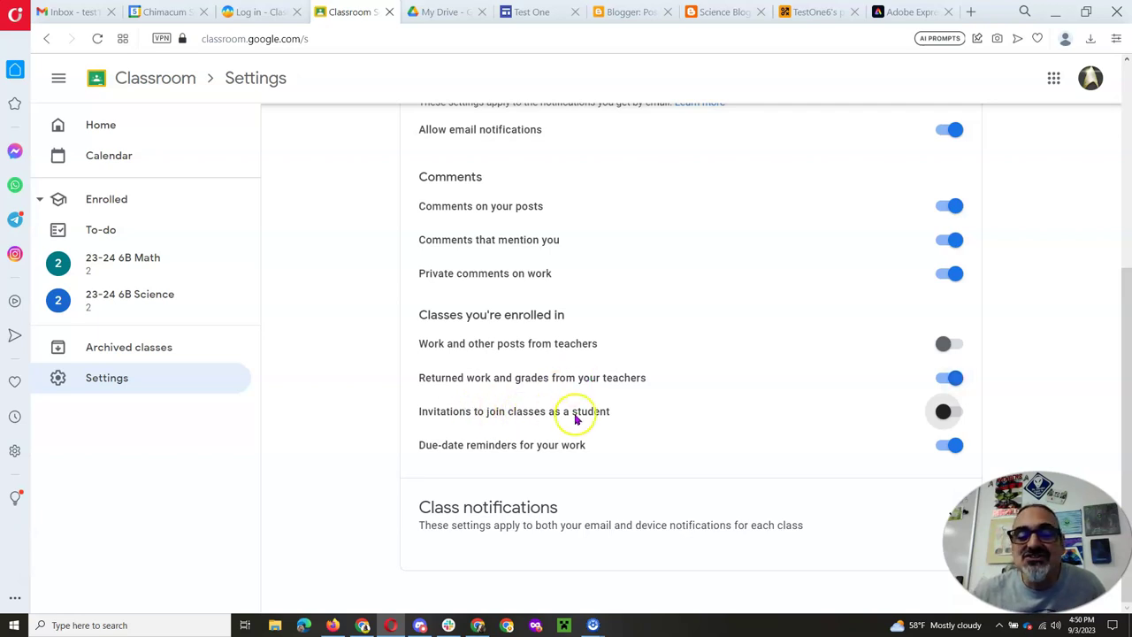
{"action": "left_click", "coordinate": [929, 417]}
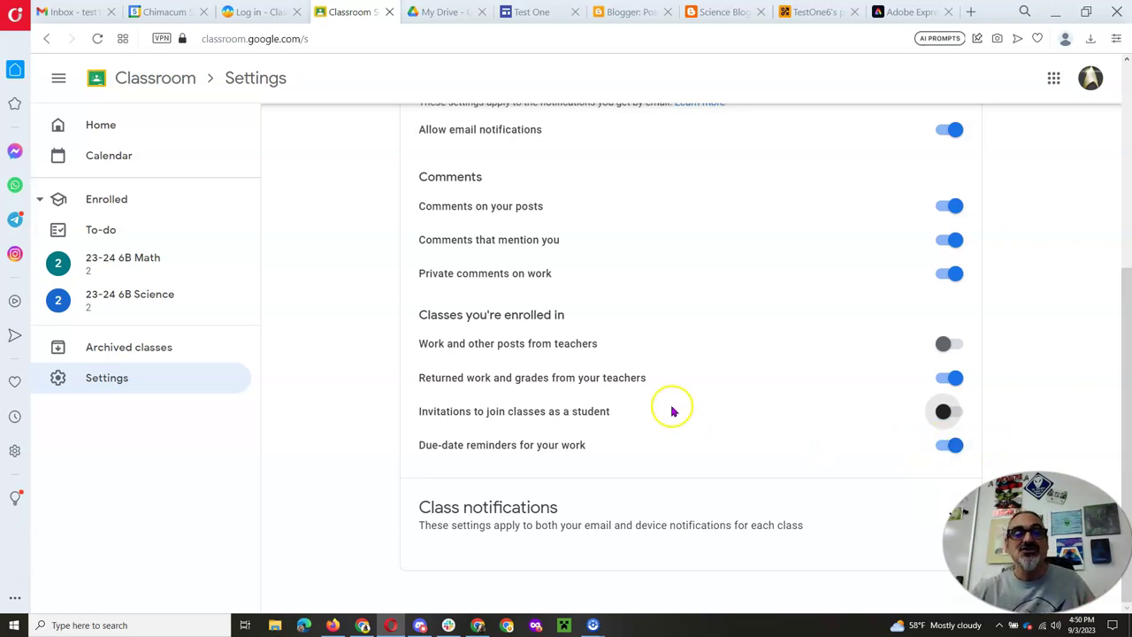
Go back to the Classroom home page, then switch to the Gmail Inbox tab.
{"action": "scroll", "coordinate": [282, 185], "scroll_direction": "up", "scroll_amount": 4}
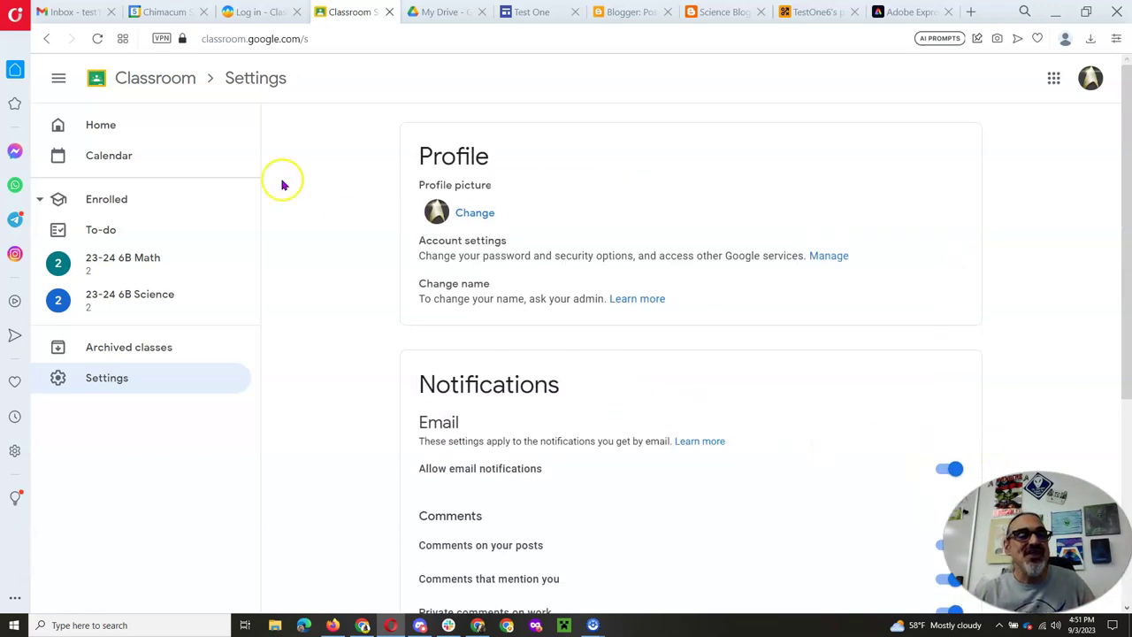
{"action": "left_click", "coordinate": [125, 131]}
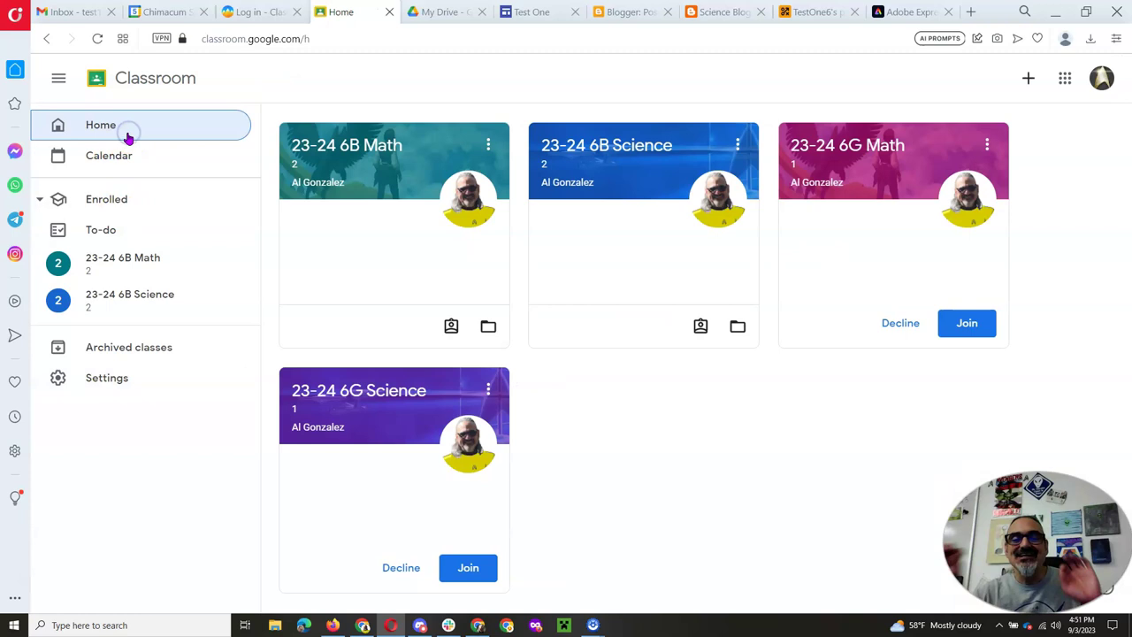
{"action": "left_click", "coordinate": [75, 14]}
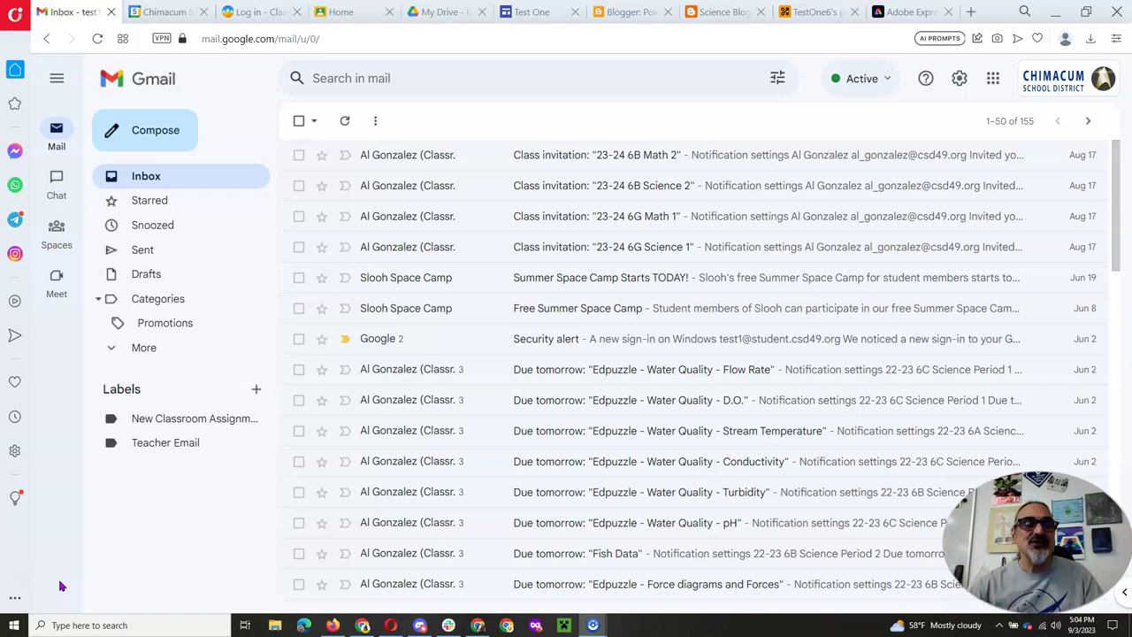
Check which Gmail account is signed in from the profile avatar, then close the account panel.
{"action": "left_click", "coordinate": [642, 272]}
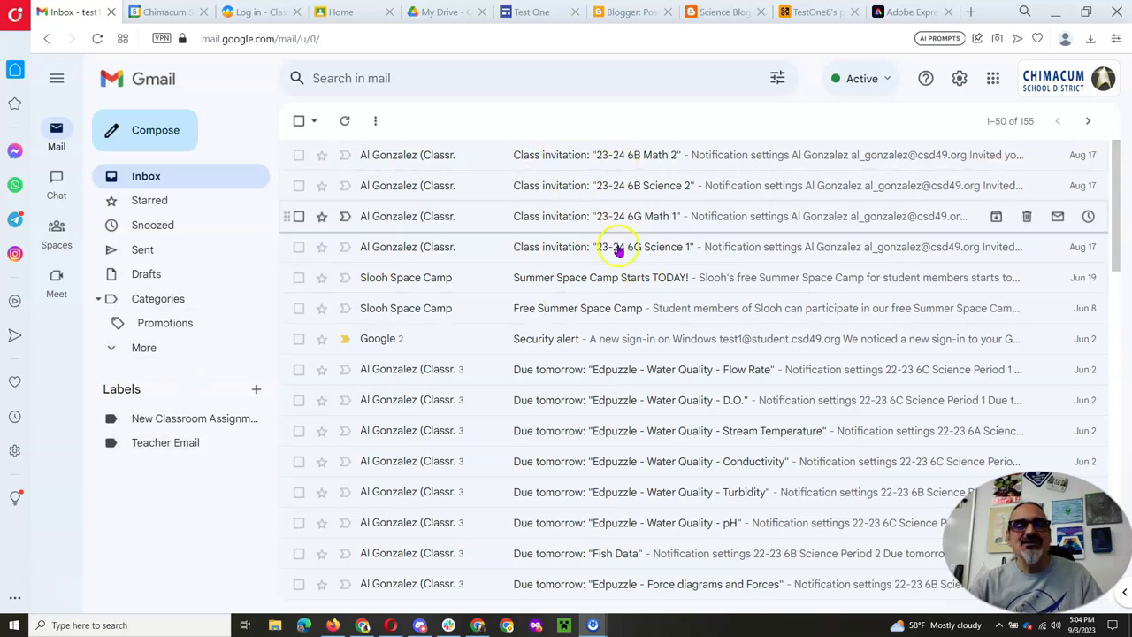
{"action": "left_click", "coordinate": [1102, 83]}
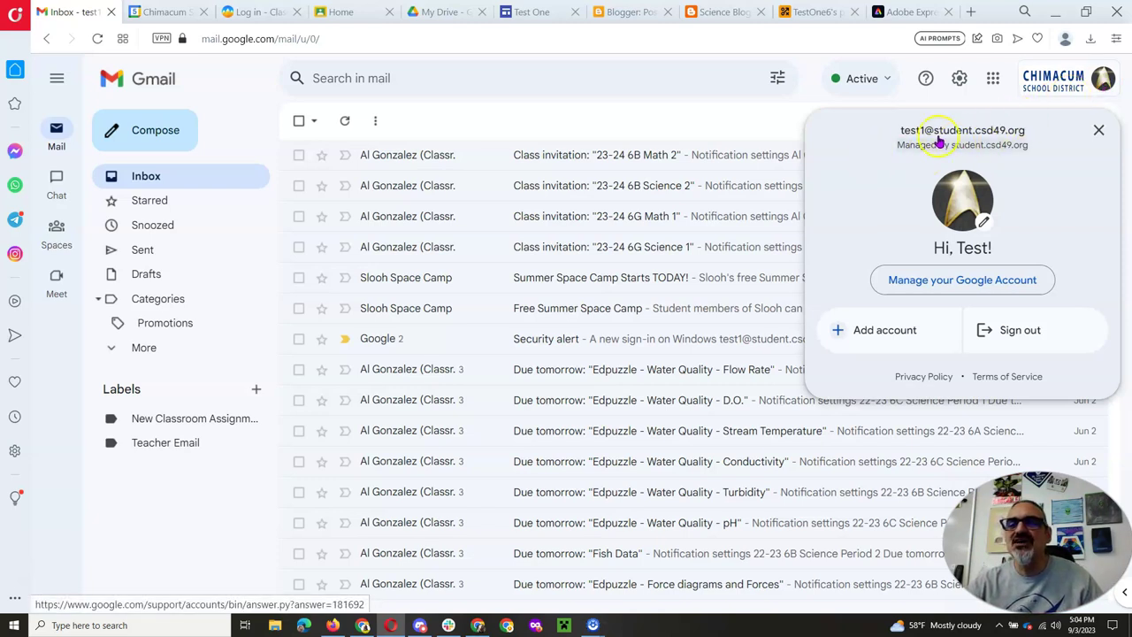
{"action": "left_click", "coordinate": [1098, 130]}
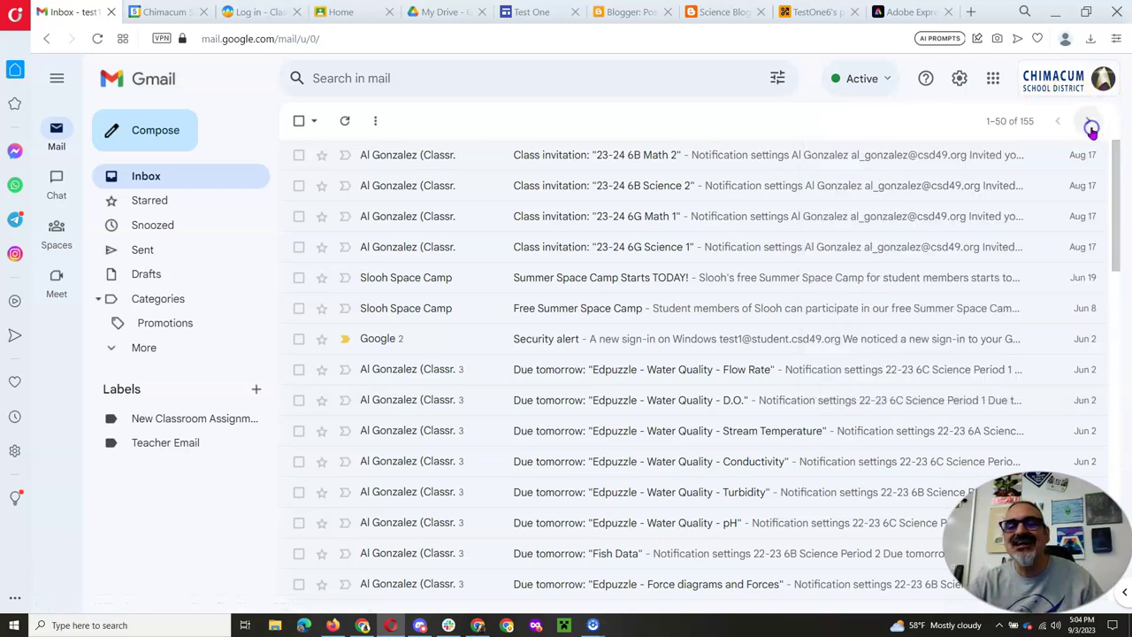
Start a new filter under Filters and blocked addresses with the first teacher's address in From.
{"action": "left_click", "coordinate": [960, 80]}
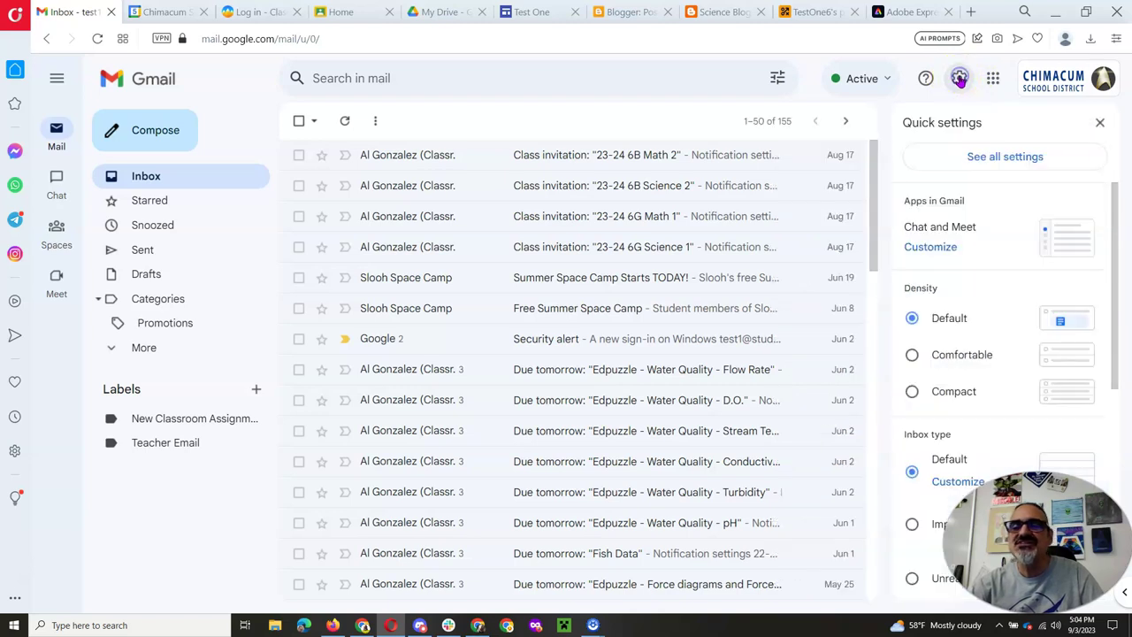
{"action": "left_click", "coordinate": [973, 157]}
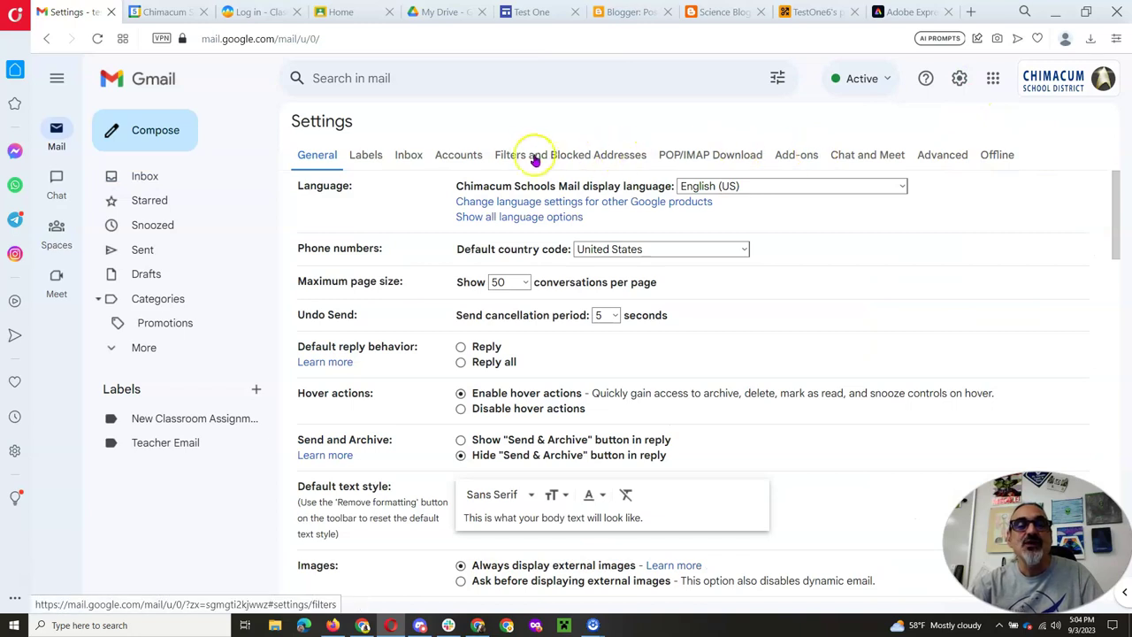
{"action": "left_click", "coordinate": [535, 159]}
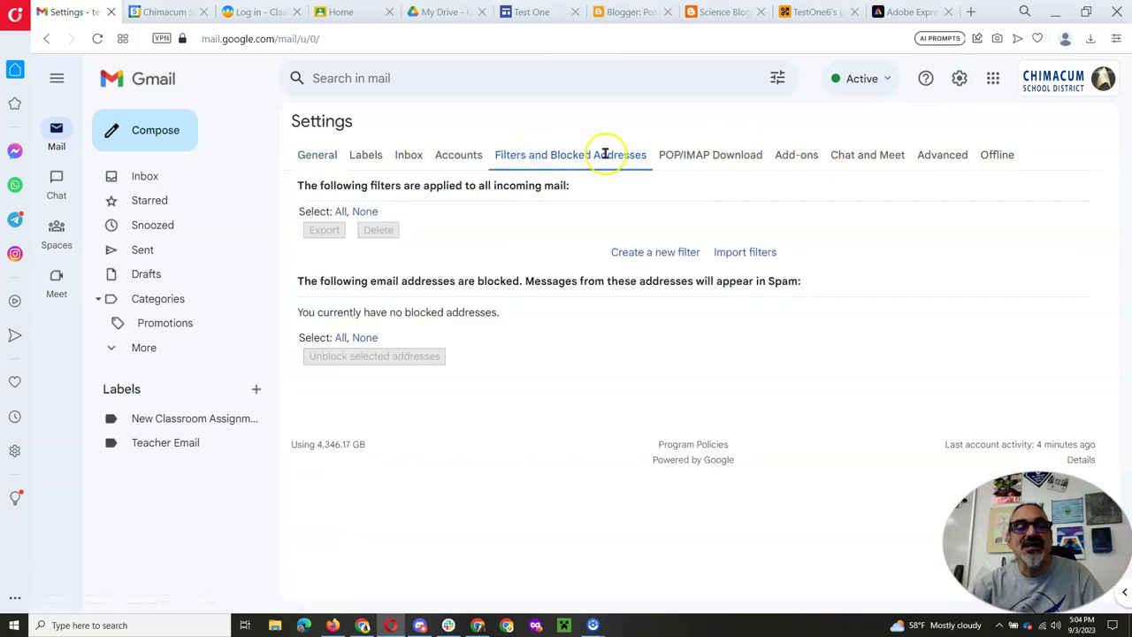
{"action": "left_click", "coordinate": [645, 254]}
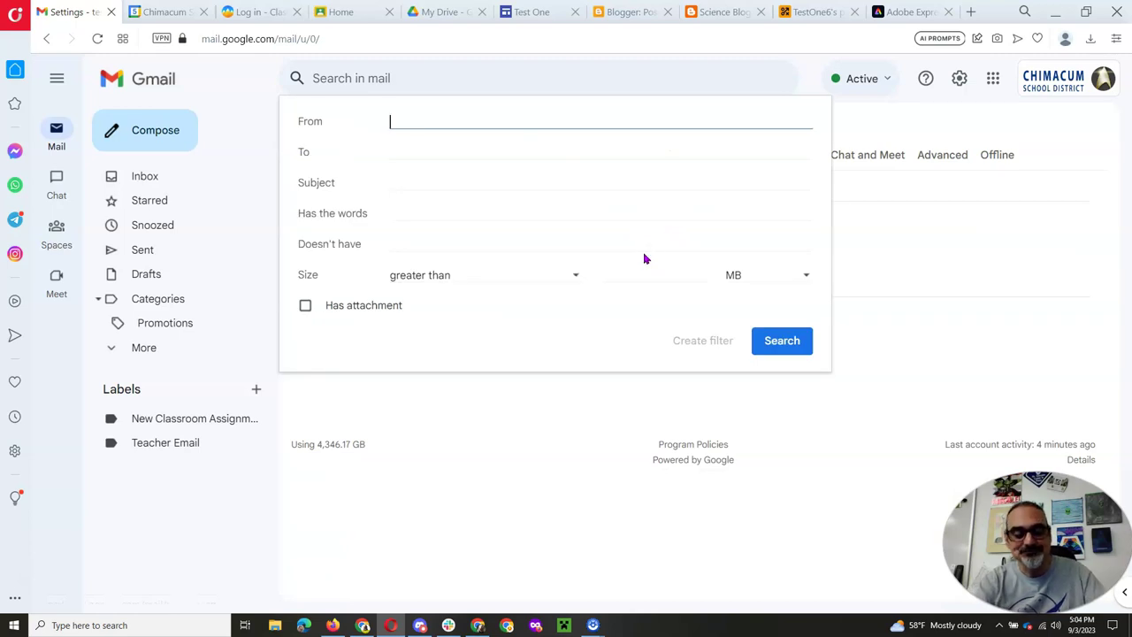
{"action": "type", "text": "al"}
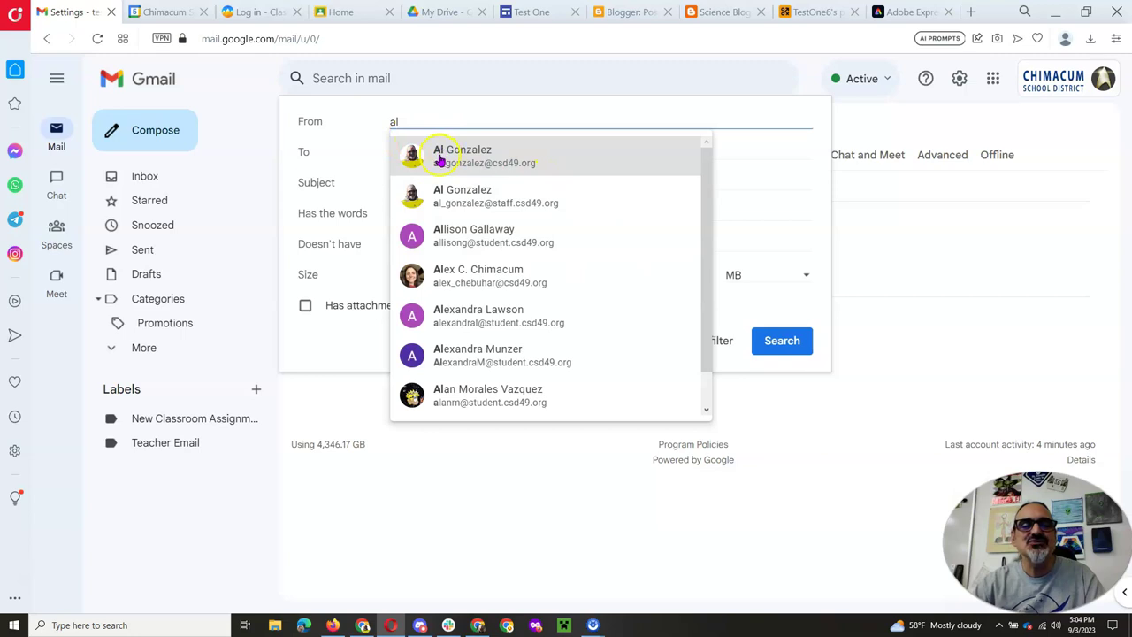
{"action": "left_click", "coordinate": [506, 170]}
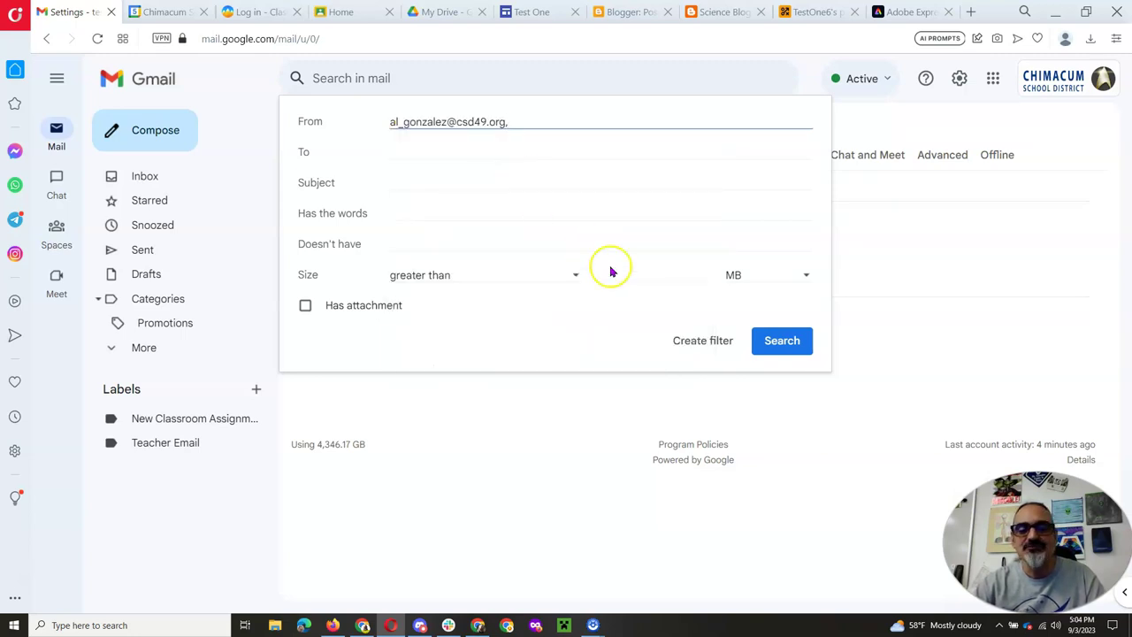
{"action": "left_click", "coordinate": [696, 349]}
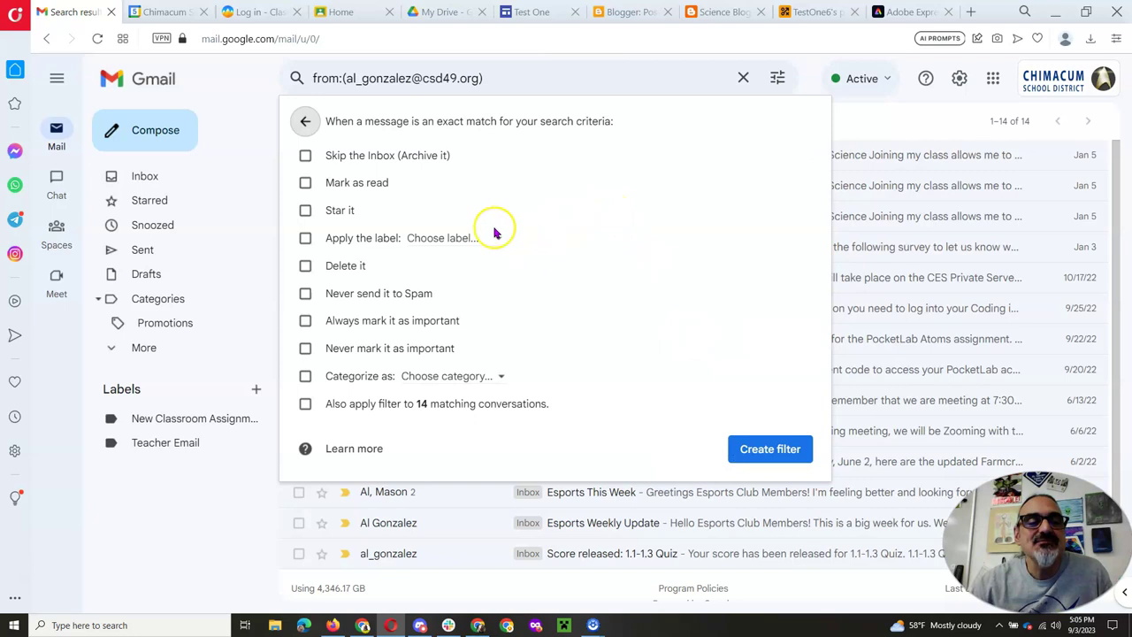
Make the filter star messages, apply the Teacher Email label, always mark important, and create it.
{"action": "left_click", "coordinate": [304, 210]}
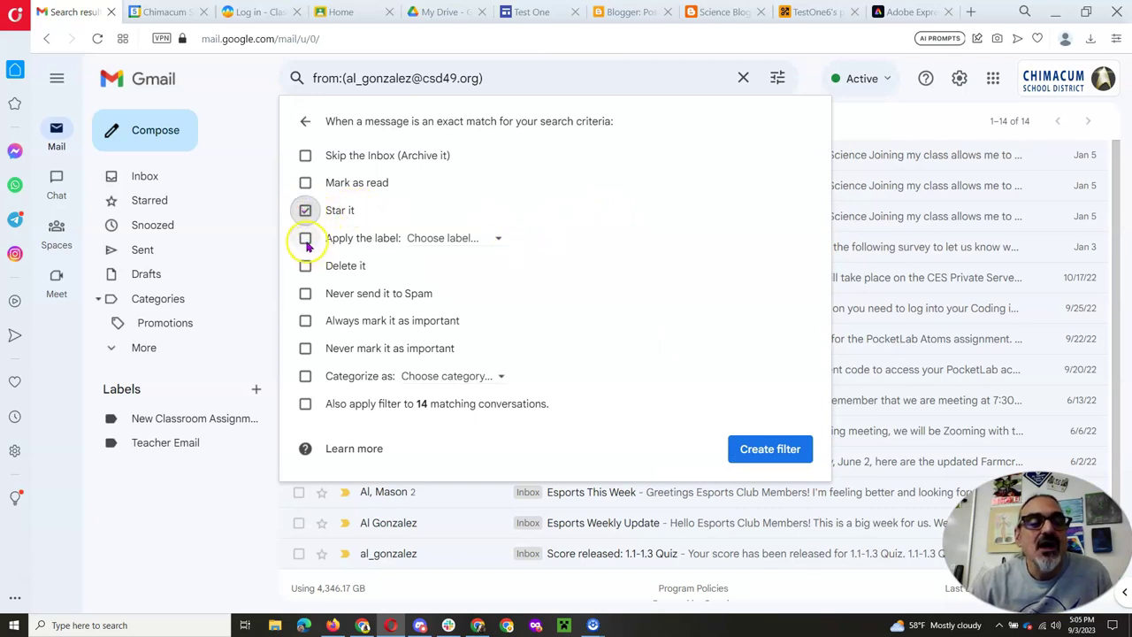
{"action": "left_click", "coordinate": [305, 239]}
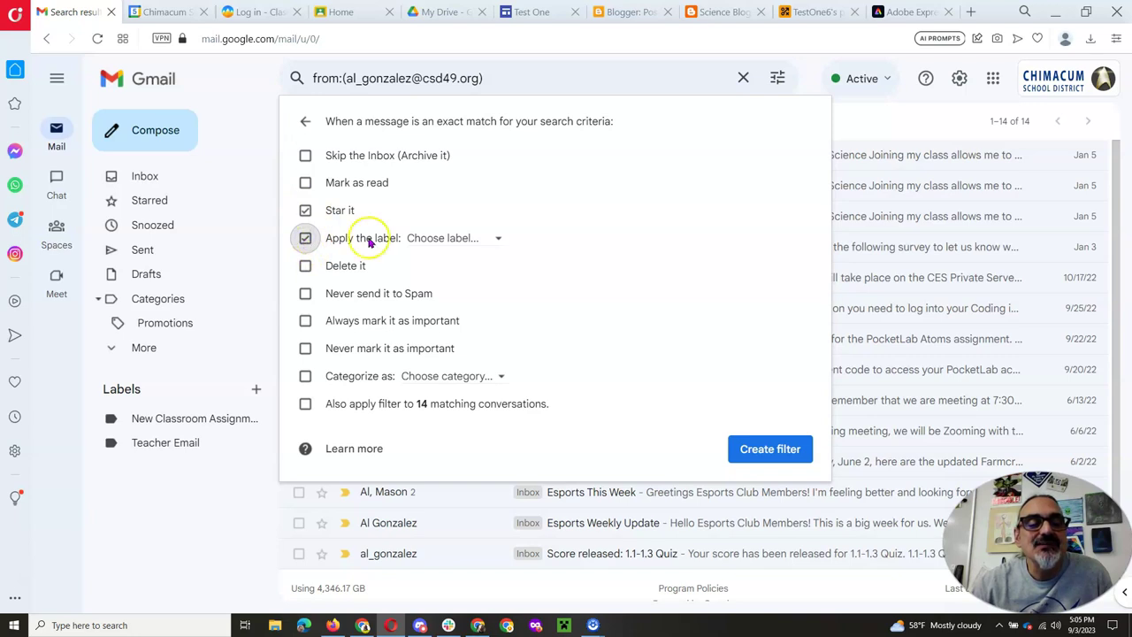
{"action": "left_click", "coordinate": [446, 238]}
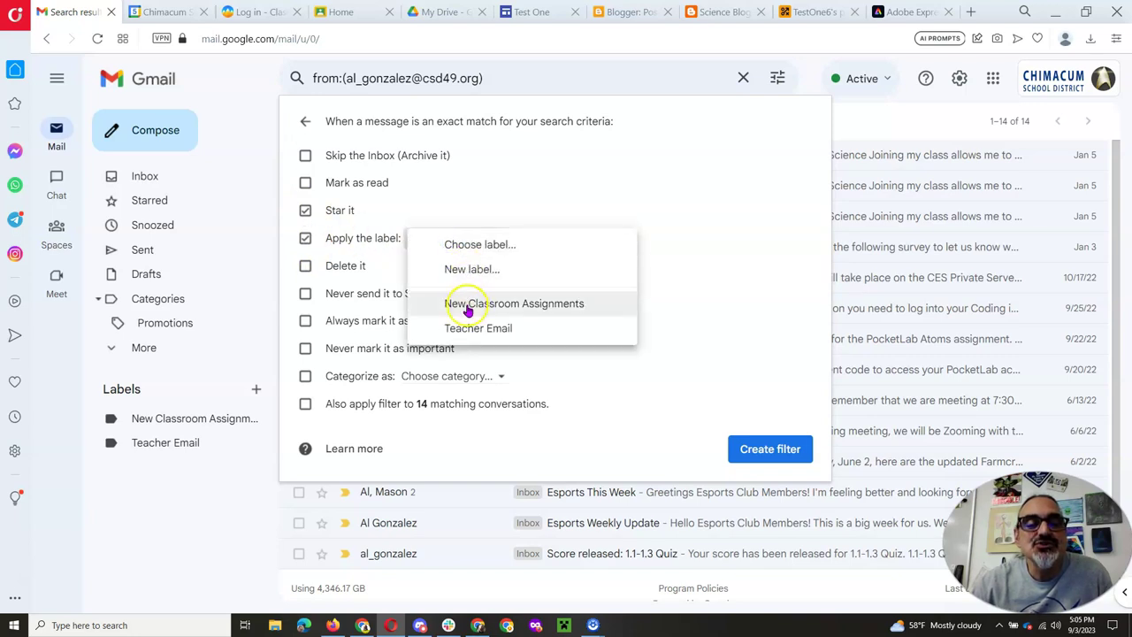
{"action": "left_click", "coordinate": [470, 272]}
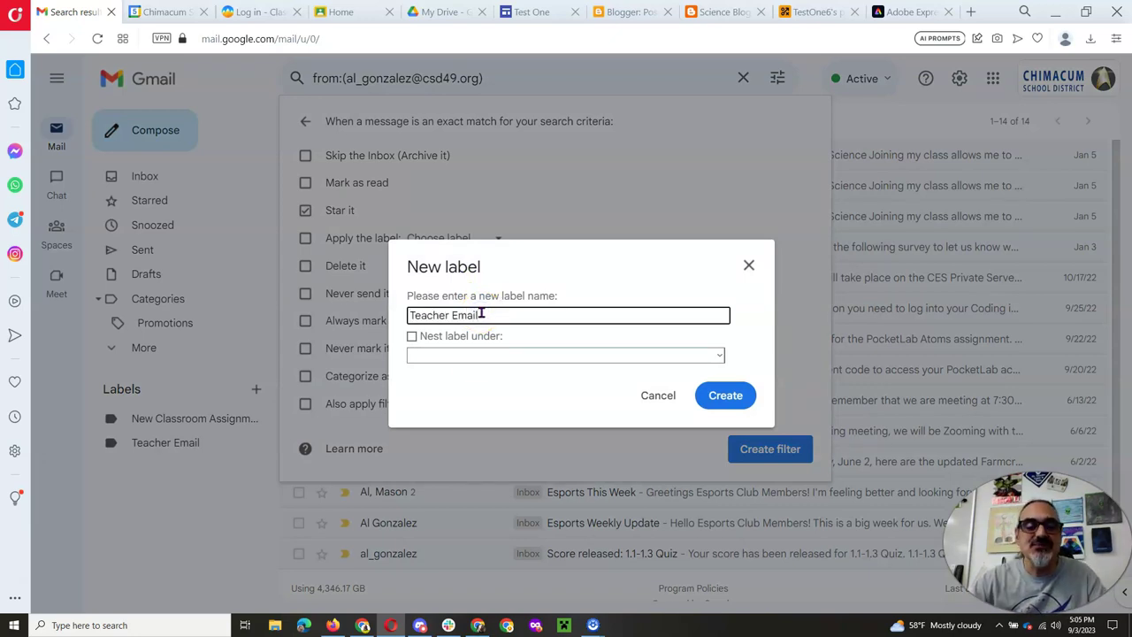
{"action": "left_click", "coordinate": [658, 396]}
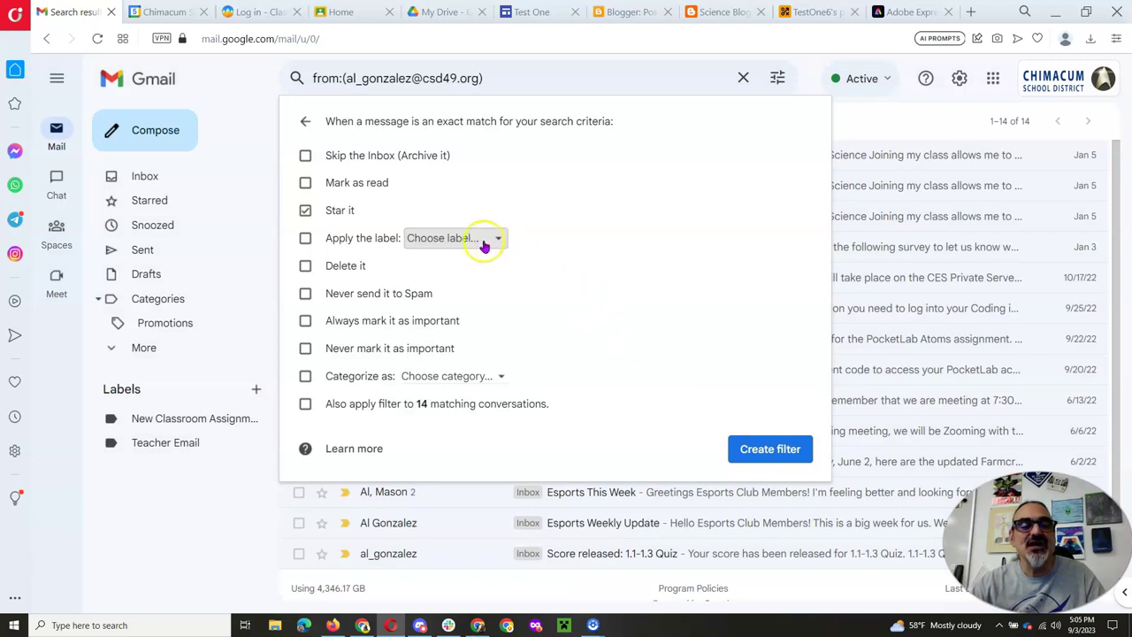
{"action": "left_click", "coordinate": [305, 238]}
{"action": "left_click", "coordinate": [440, 244]}
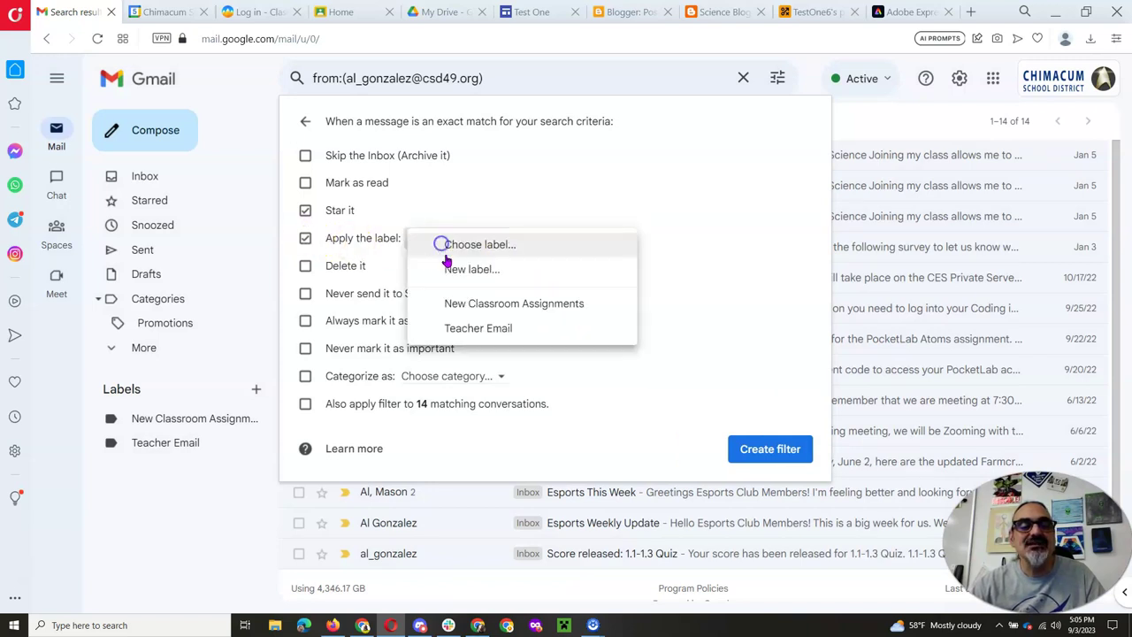
{"action": "left_click", "coordinate": [456, 329]}
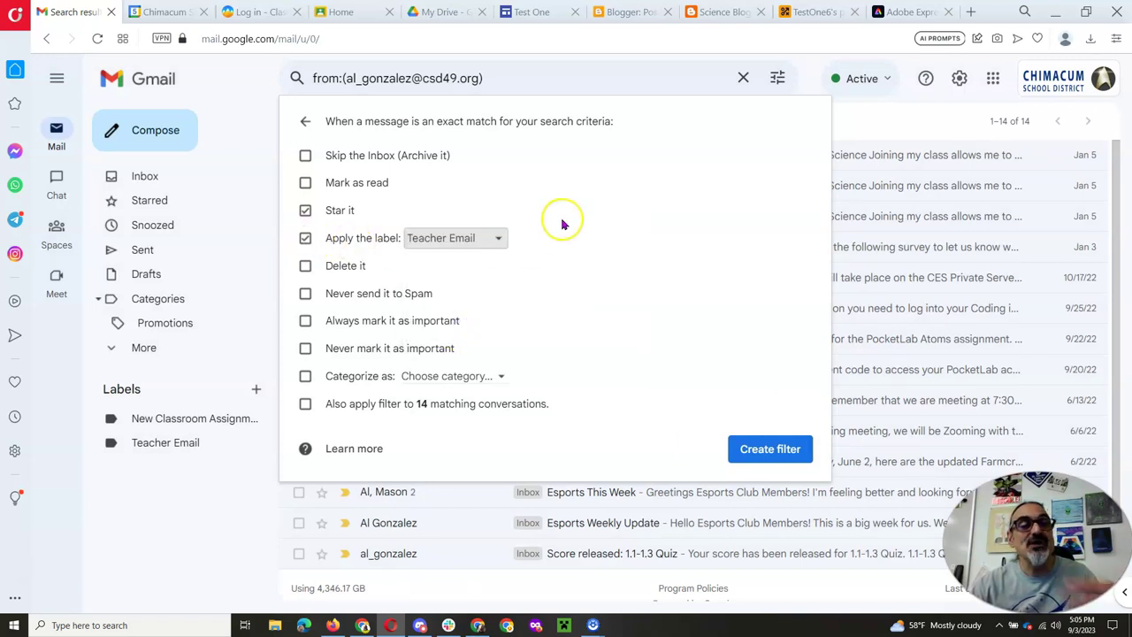
{"action": "left_click", "coordinate": [304, 320]}
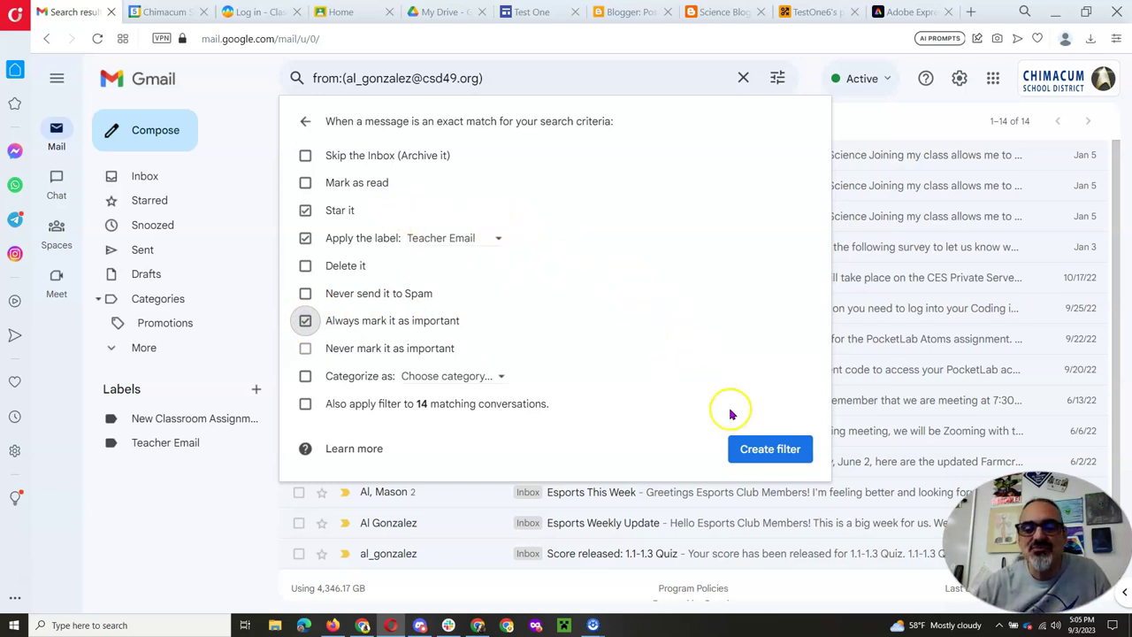
{"action": "left_click", "coordinate": [750, 448]}
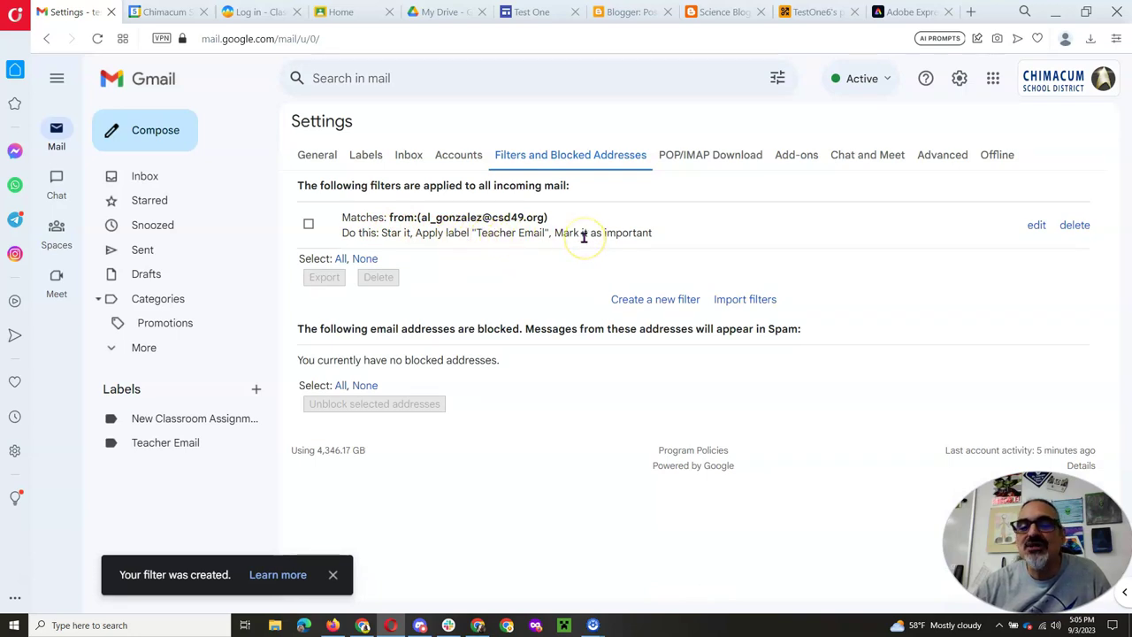
Start another filter with the second teacher's address as the sender.
{"action": "left_click", "coordinate": [633, 301]}
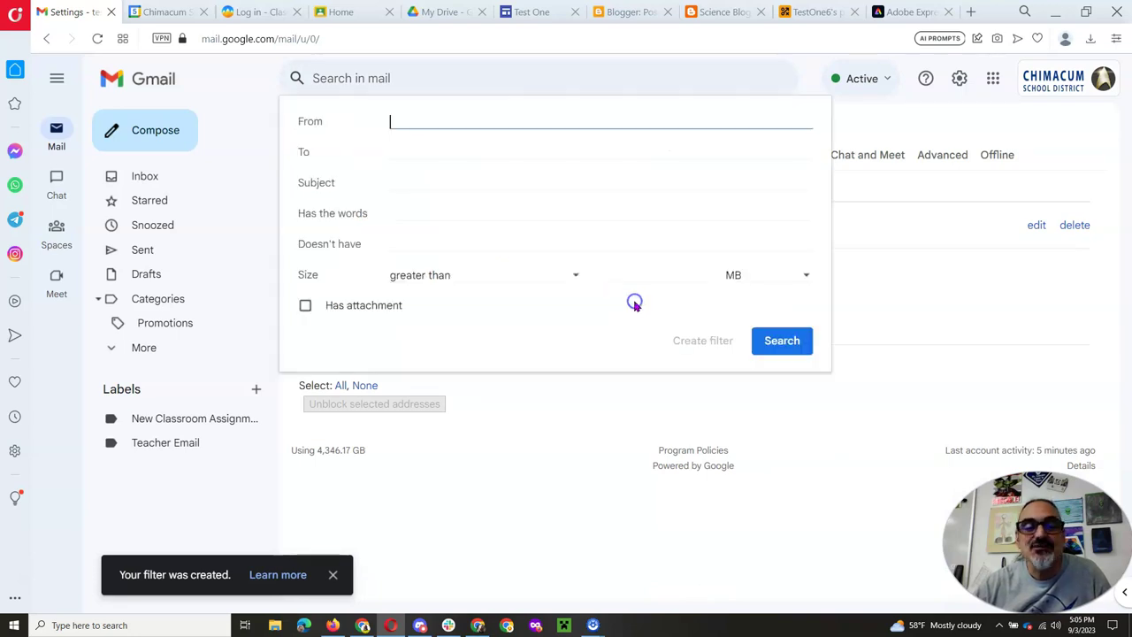
{"action": "type", "text": "gret"}
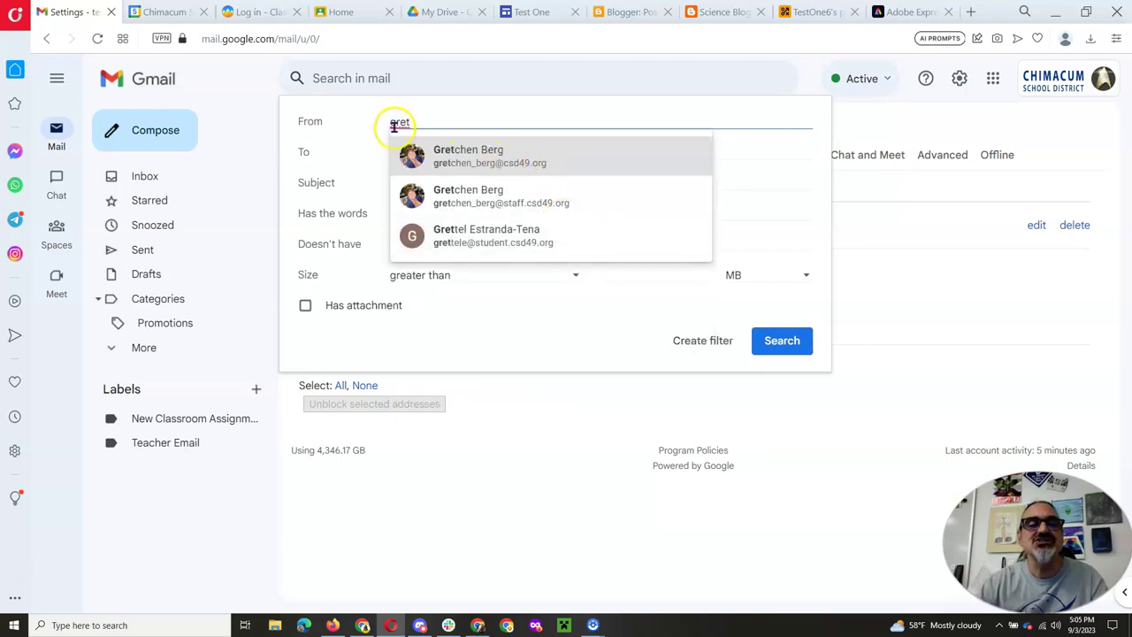
{"action": "left_click", "coordinate": [517, 162]}
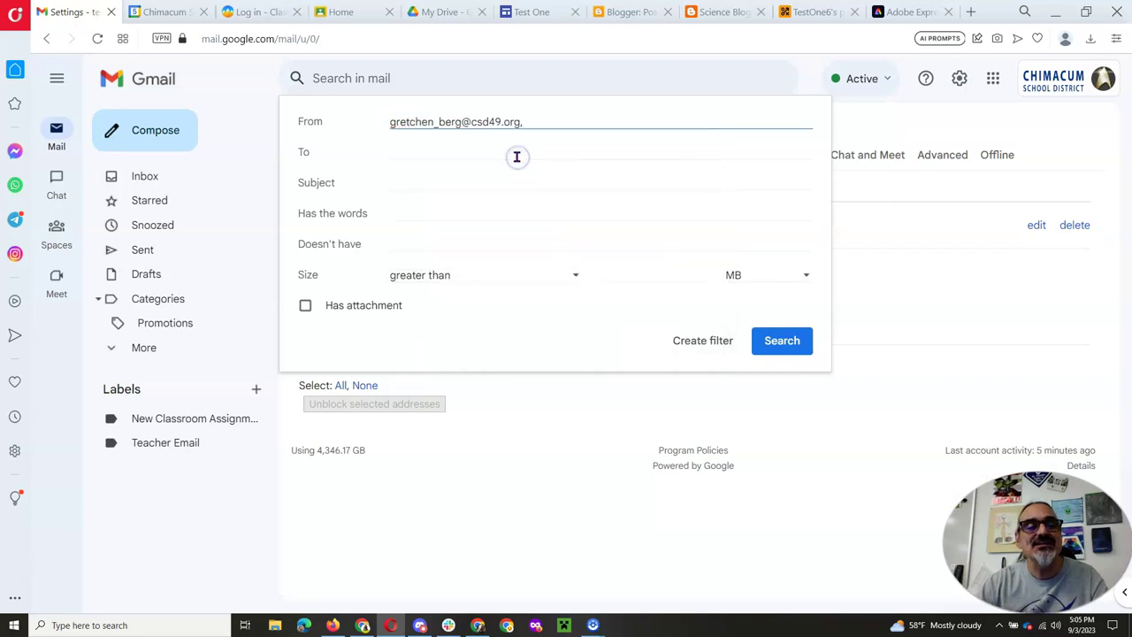
{"action": "left_click", "coordinate": [687, 353]}
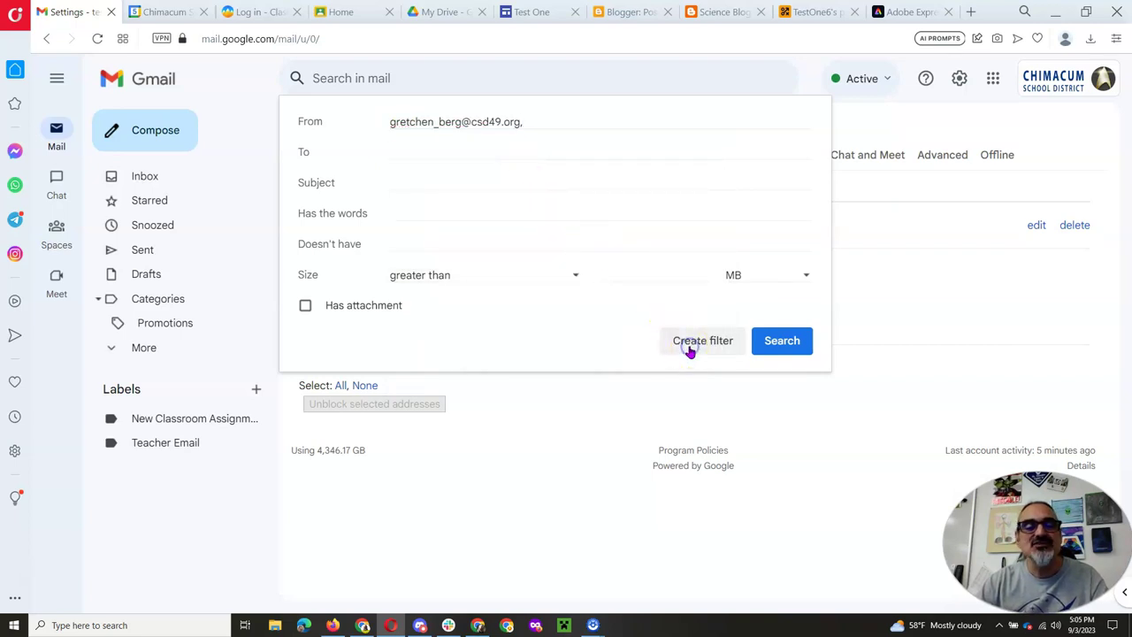
Set it to star, label Teacher Email and always mark important, then create the filter.
{"action": "left_click", "coordinate": [305, 211]}
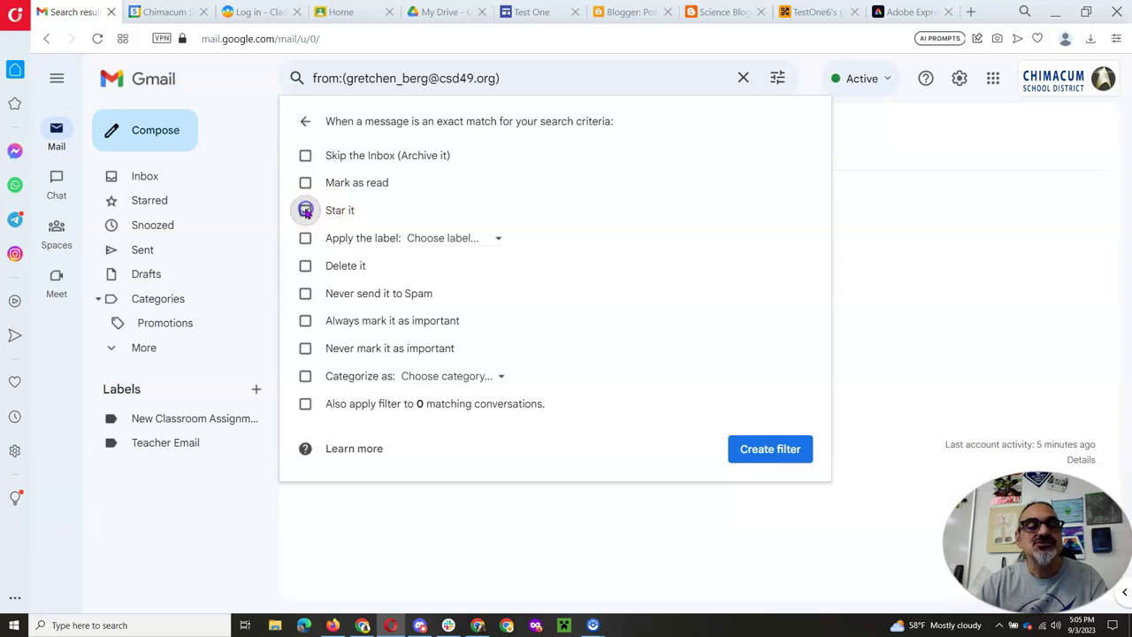
{"action": "left_click", "coordinate": [305, 238]}
{"action": "left_click", "coordinate": [449, 238]}
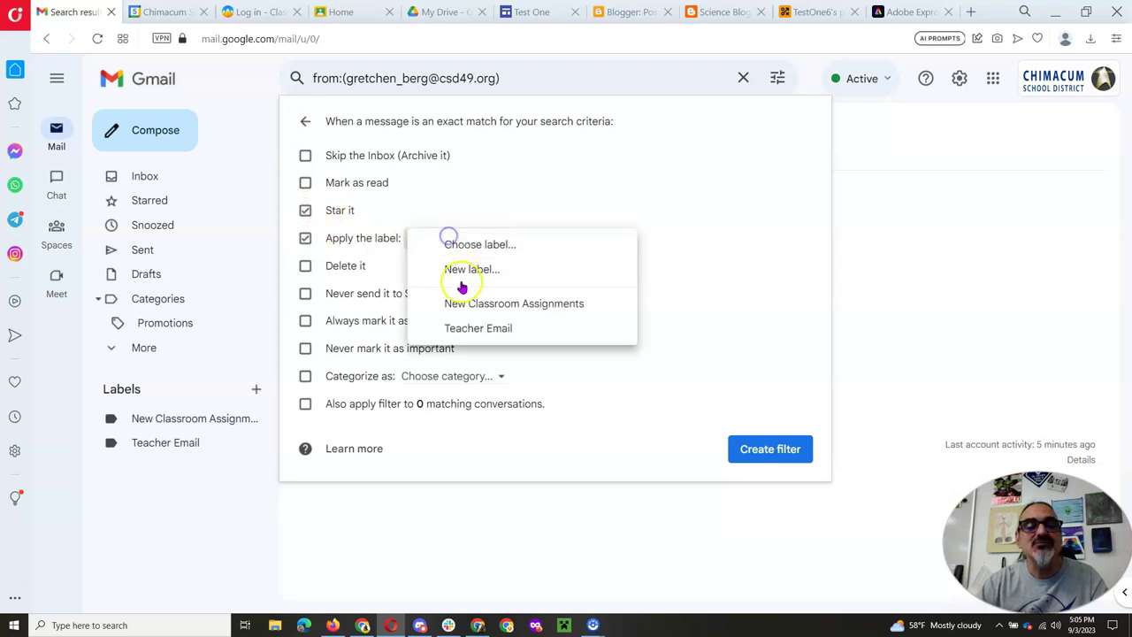
{"action": "left_click", "coordinate": [469, 326]}
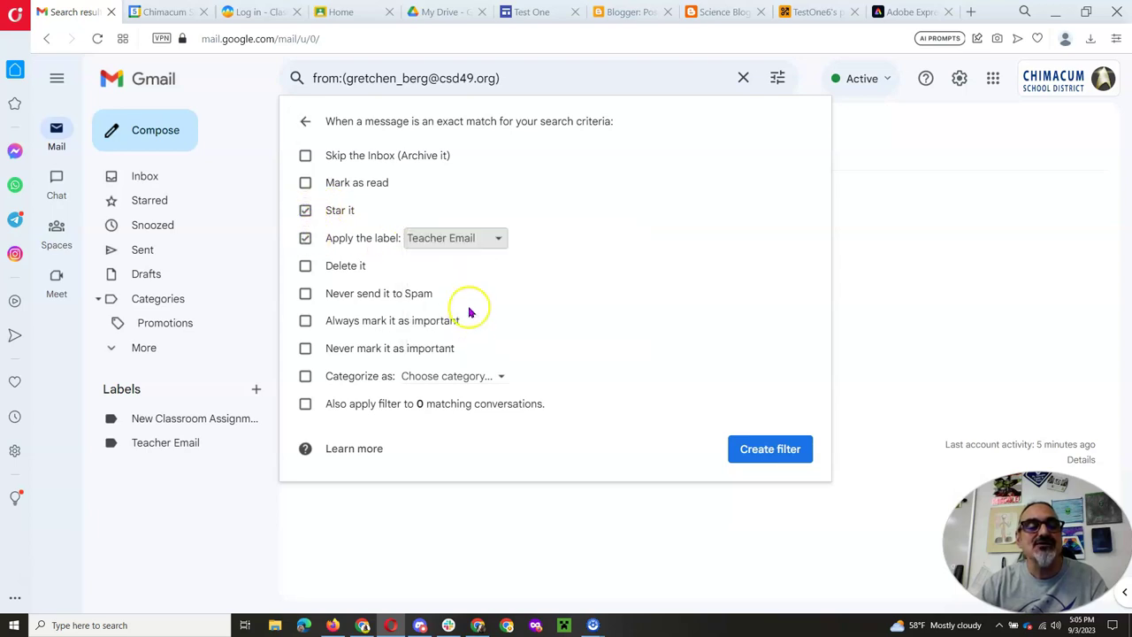
{"action": "left_click", "coordinate": [305, 321]}
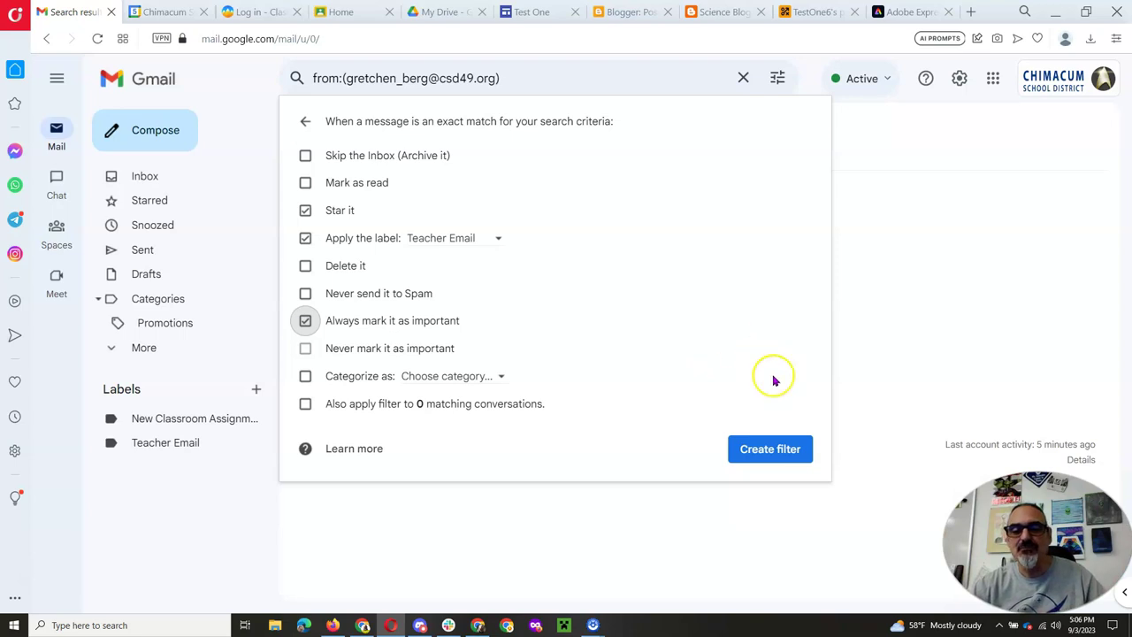
{"action": "left_click", "coordinate": [761, 451]}
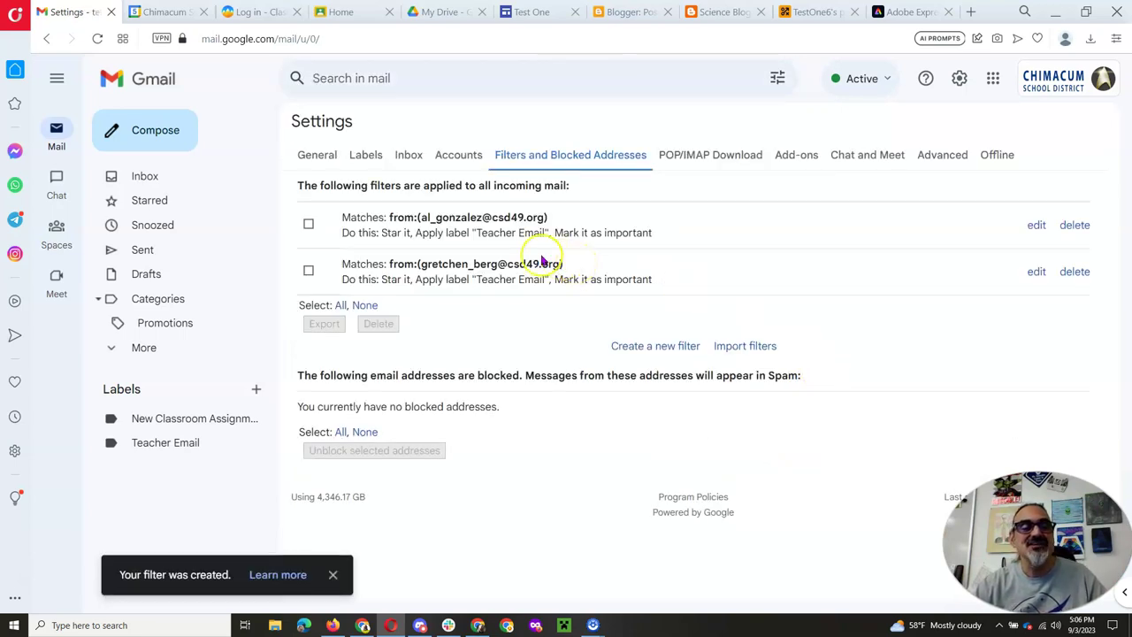
Find the Homework Due test email in the inbox, then view the Teacher Email label and Starred folder.
{"action": "left_click", "coordinate": [145, 177]}
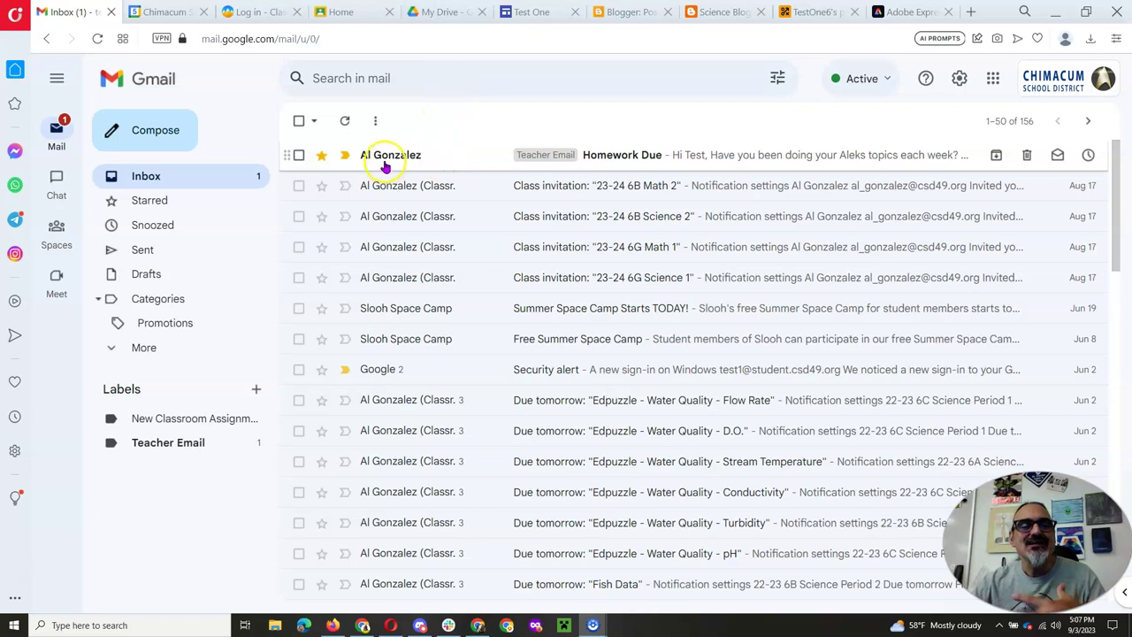
{"action": "mouse_move", "coordinate": [382, 166]}
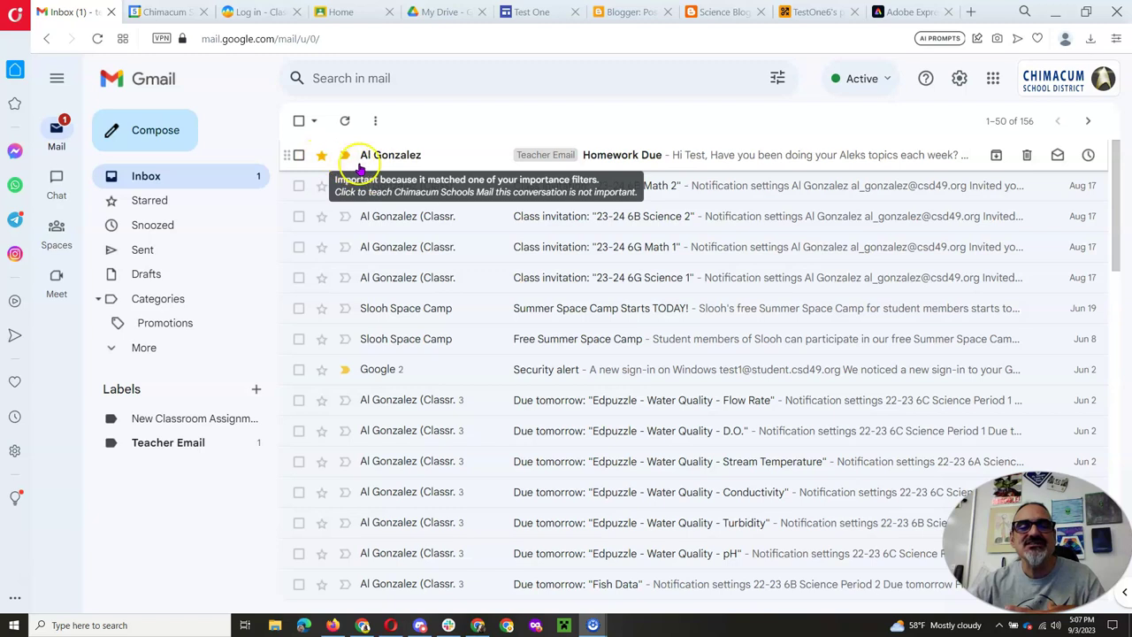
{"action": "left_click", "coordinate": [185, 449]}
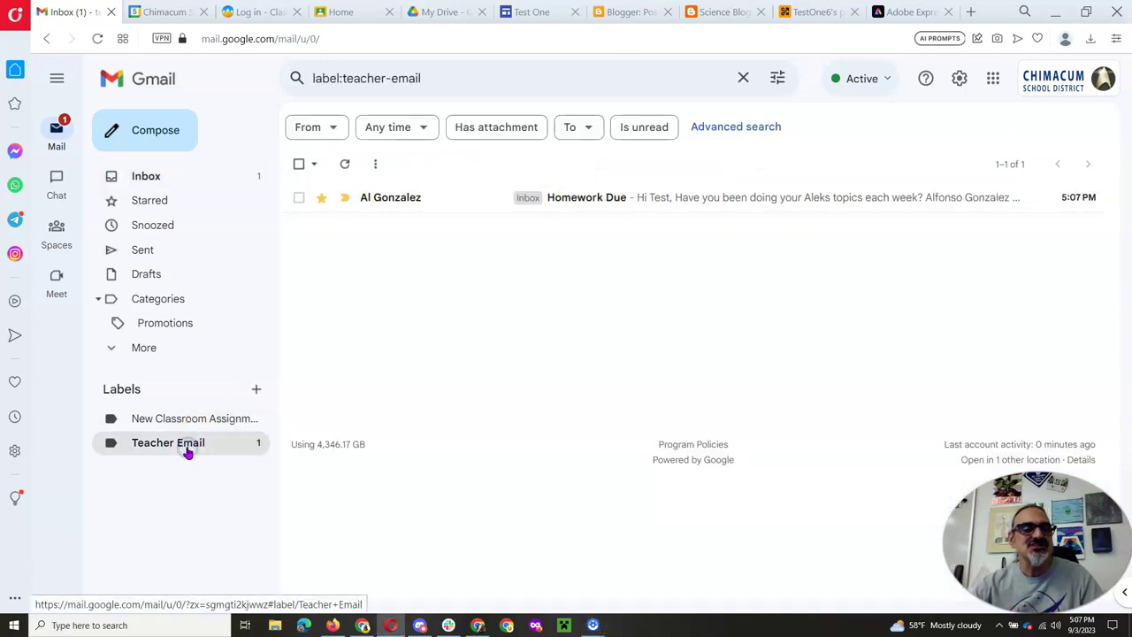
{"action": "left_click", "coordinate": [159, 205]}
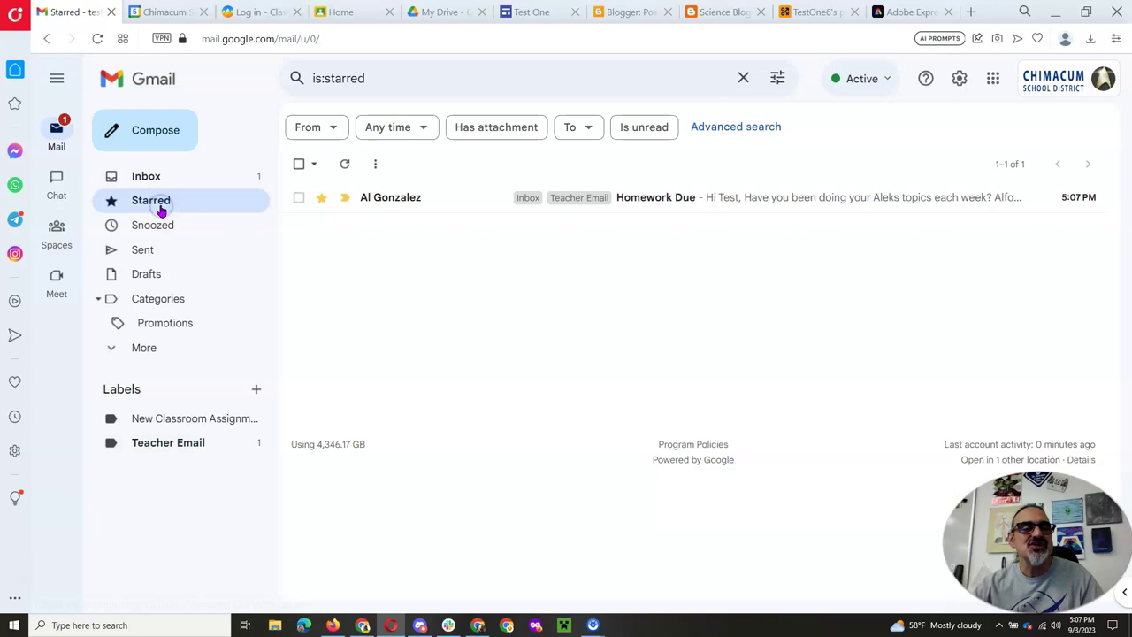
Read the Homework Due email, browse the New Classroom Assignments label, and return to the inbox.
{"action": "left_click", "coordinate": [402, 207]}
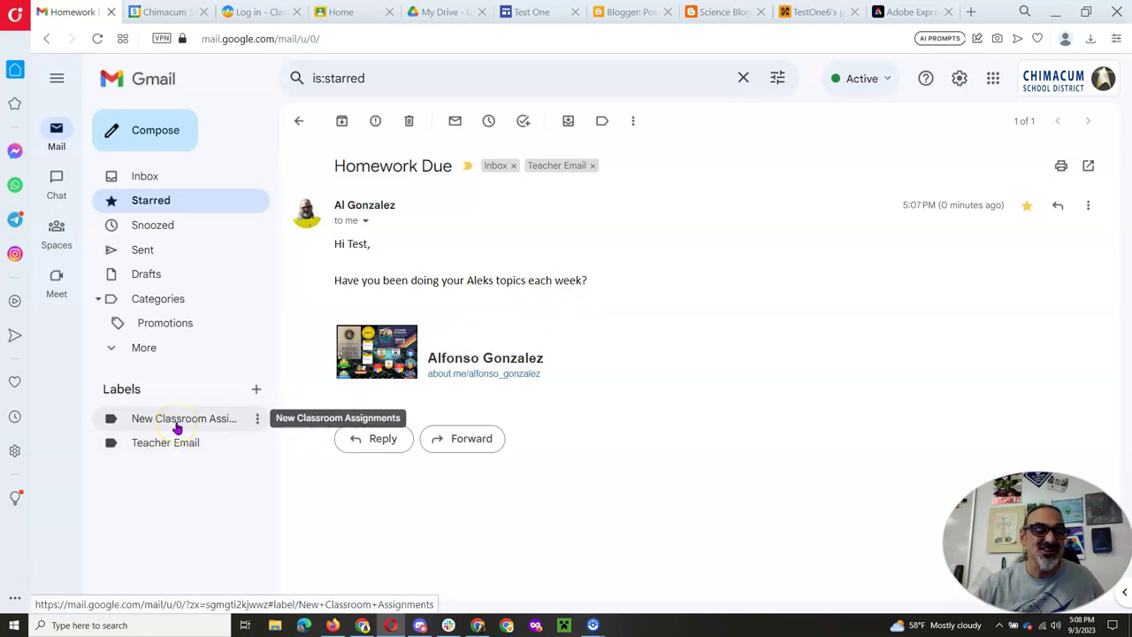
{"action": "left_click", "coordinate": [177, 427]}
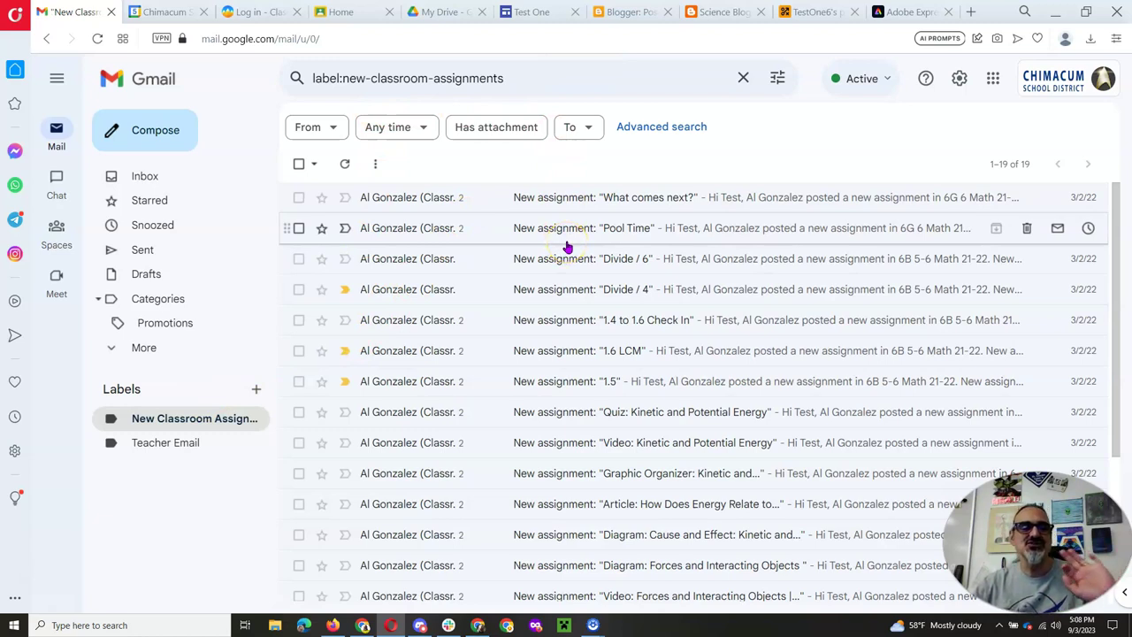
{"action": "left_click", "coordinate": [185, 182]}
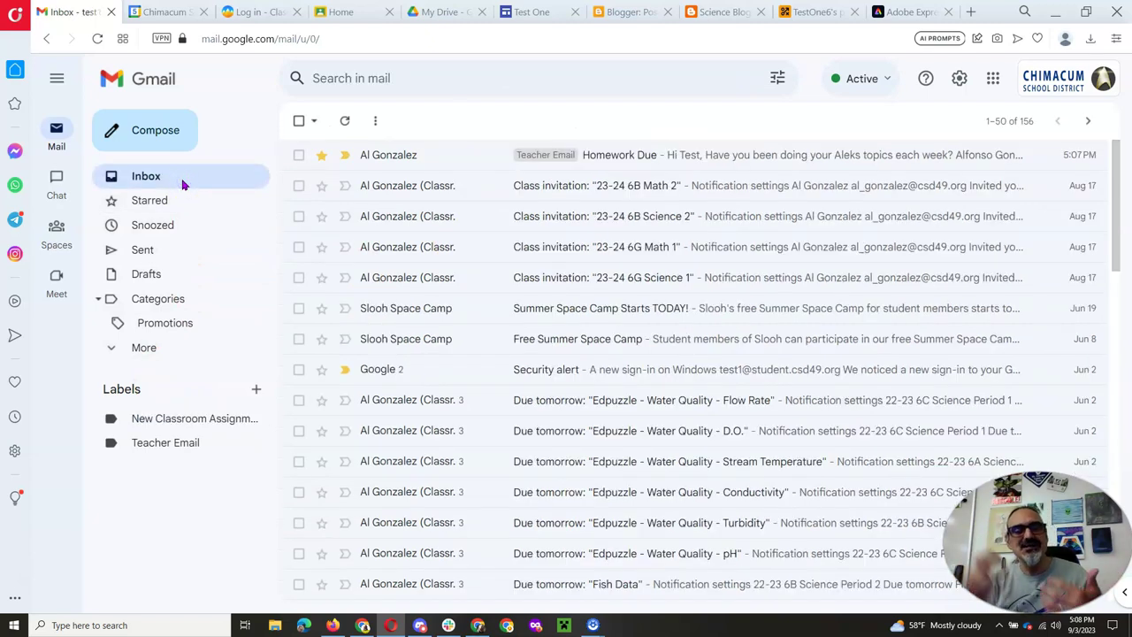